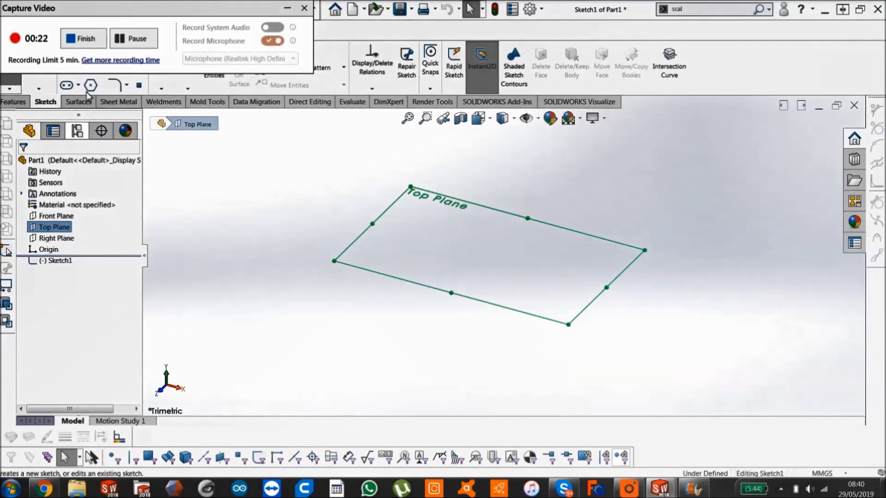
# Sketch a vertical line about 62 mm long upward from the origin on the Top Plane
pyautogui.moveTo(106, 13)
pyautogui.mouseDown()
pyautogui.moveTo(236, 34)
pyautogui.moveTo(739, 36)
pyautogui.moveTo(683, 40)
pyautogui.mouseUp()
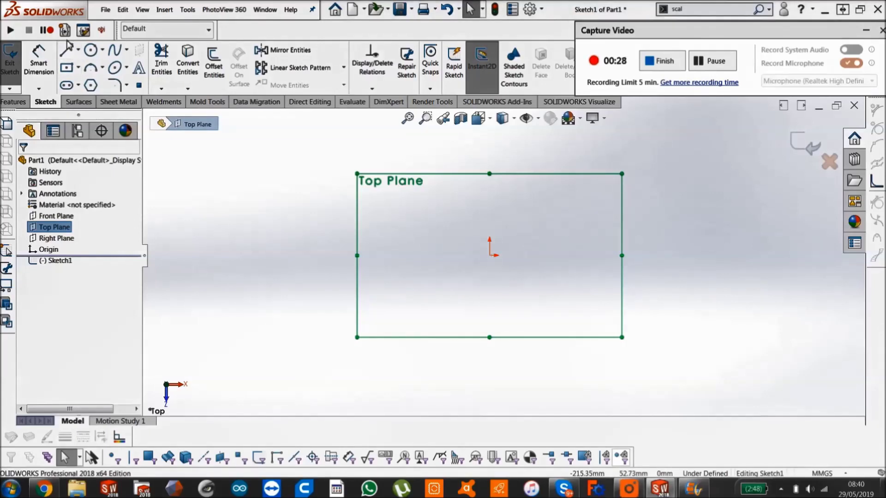
pyautogui.click(68, 60)
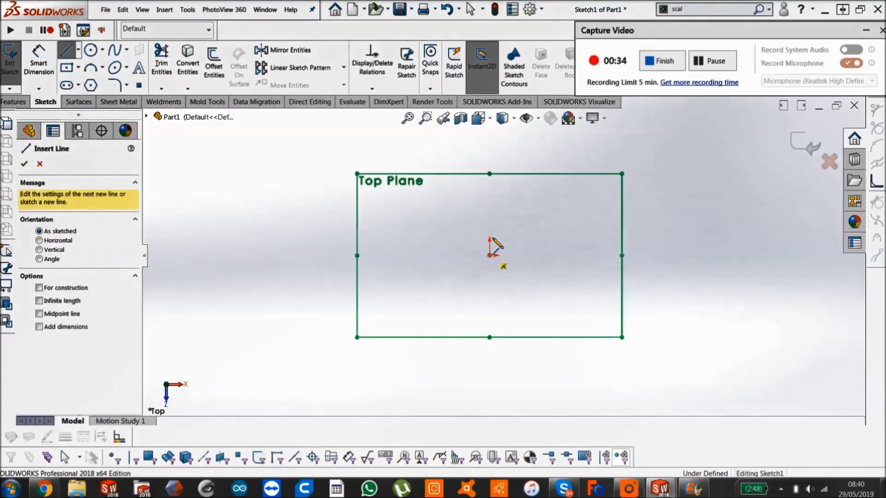
pyautogui.click(490, 174)
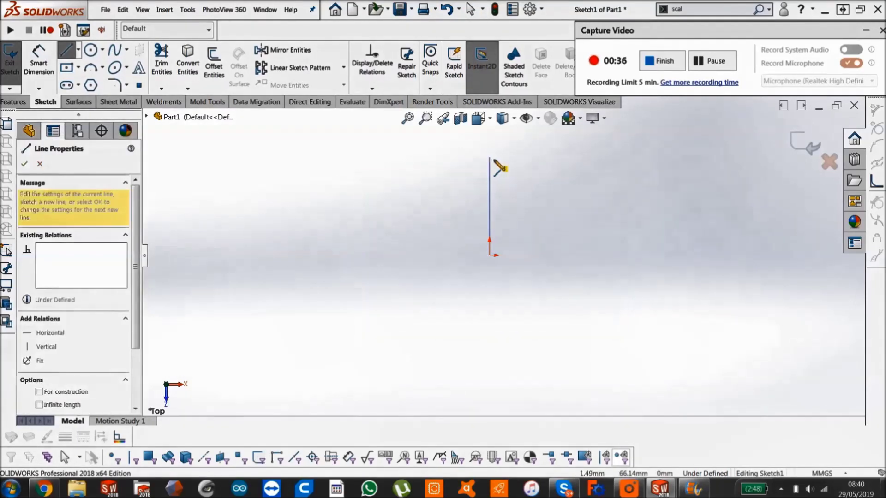
pyautogui.click(490, 163)
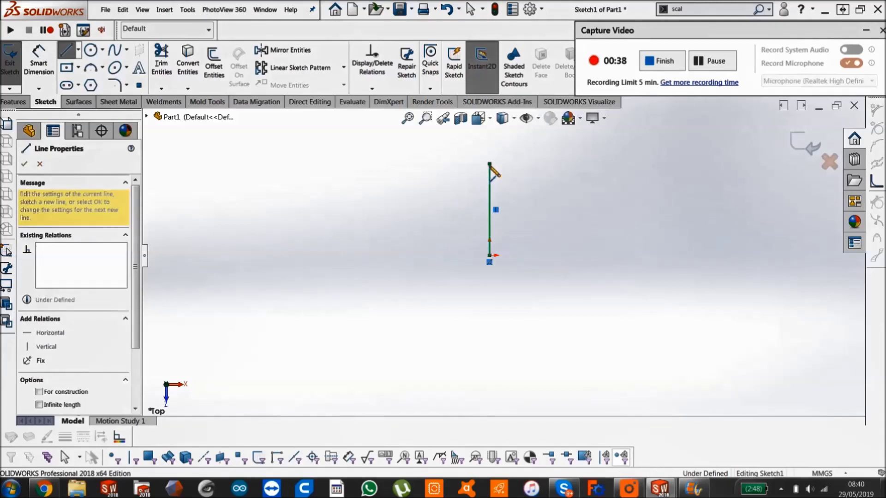
pyautogui.press('Escape')
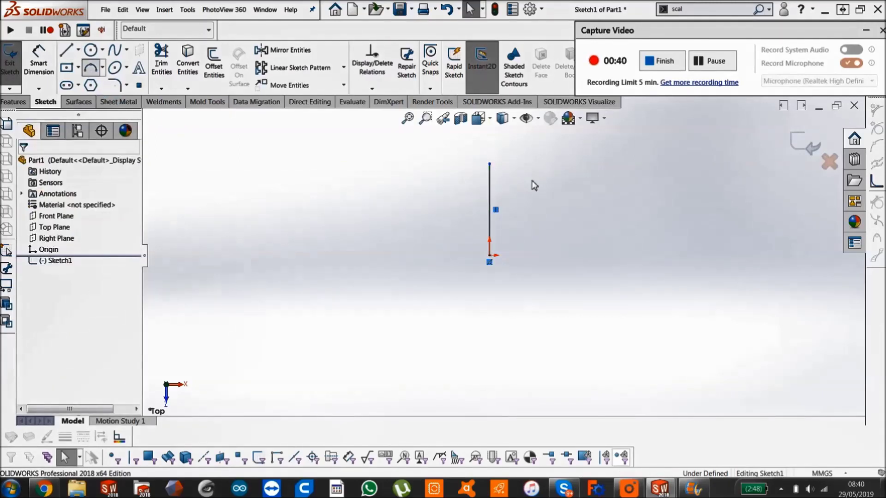
# Add a three-point arc curving toward positive X from the line's upper end and finish the path sketch
pyautogui.scroll(-1, 530, 162)
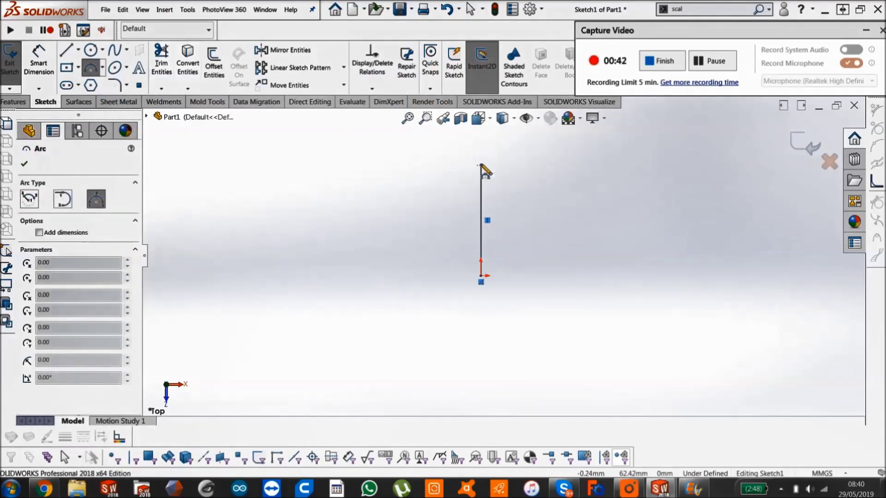
pyautogui.moveTo(481, 165); pyautogui.dragTo(548, 153)
pyautogui.scroll(2, 510, 154)
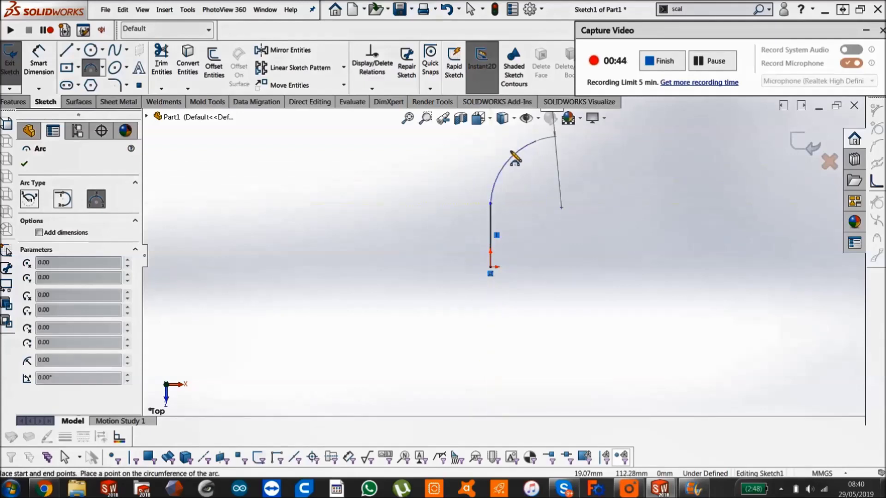
pyautogui.click(512, 153)
pyautogui.press('Escape')
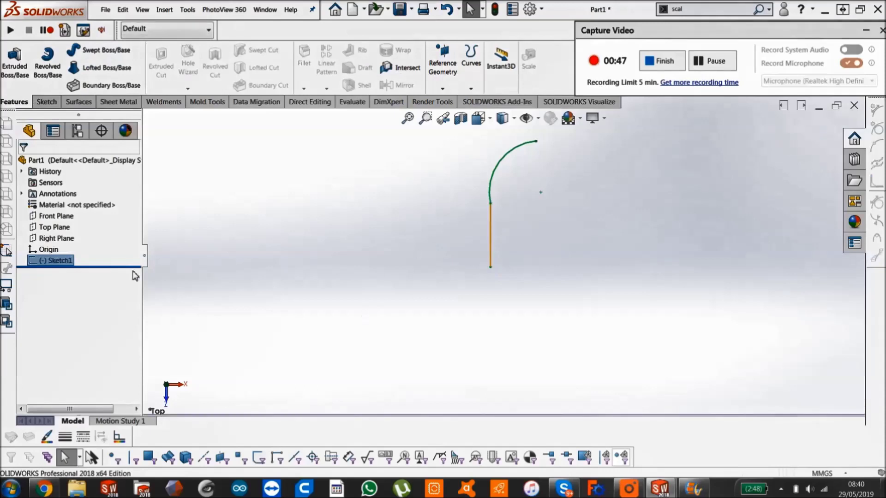
# Start a sketch on the Front Plane and draw a circle with its centre slightly off the origin
pyautogui.click(61, 216)
pyautogui.moveTo(556, 231); pyautogui.dragTo(324, 164, button='middle')
pyautogui.click(48, 102)
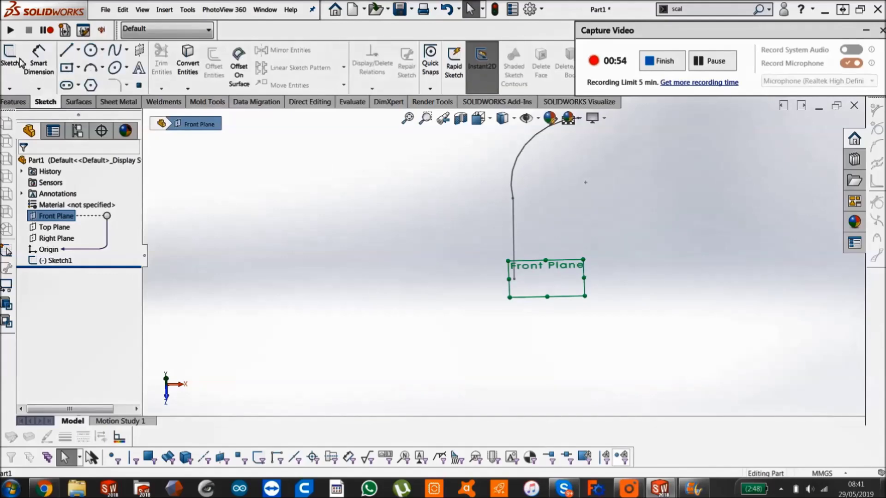
pyautogui.click(12, 58)
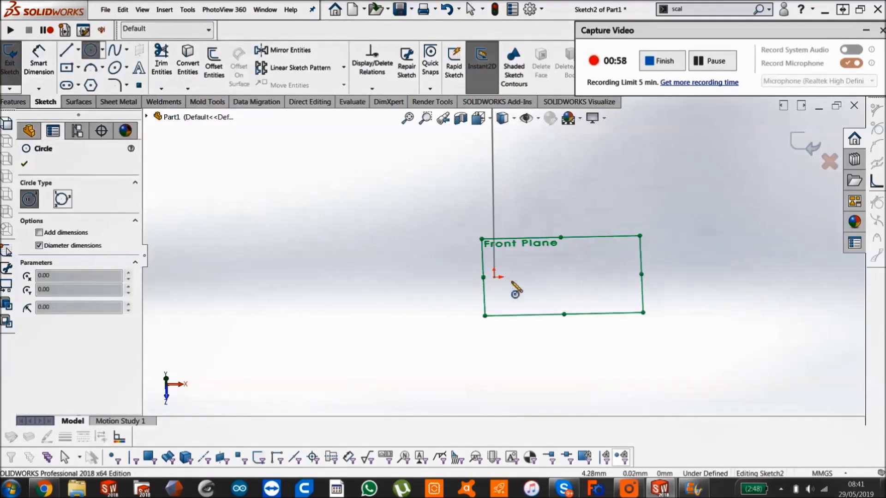
pyautogui.click(511, 280)
pyautogui.click(517, 293)
pyautogui.press('Escape')
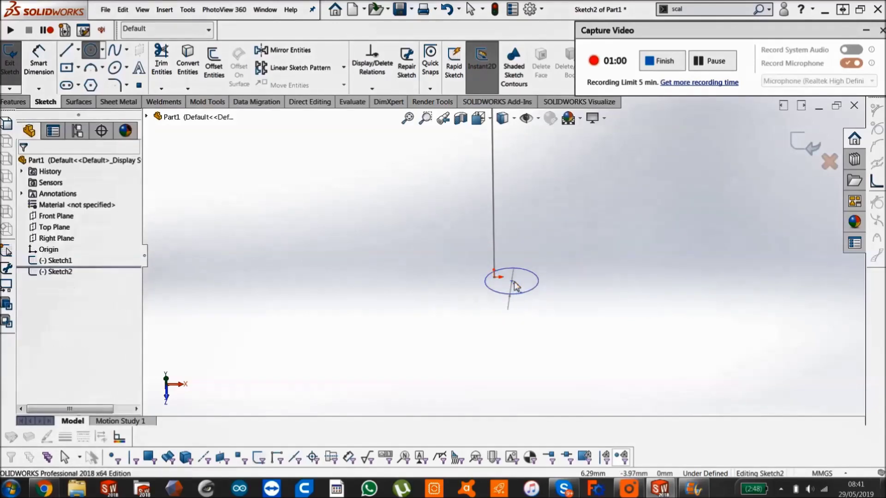
# Make the circle's centre coincident with the origin and exit the profile sketch
pyautogui.scroll(5, 515, 286)
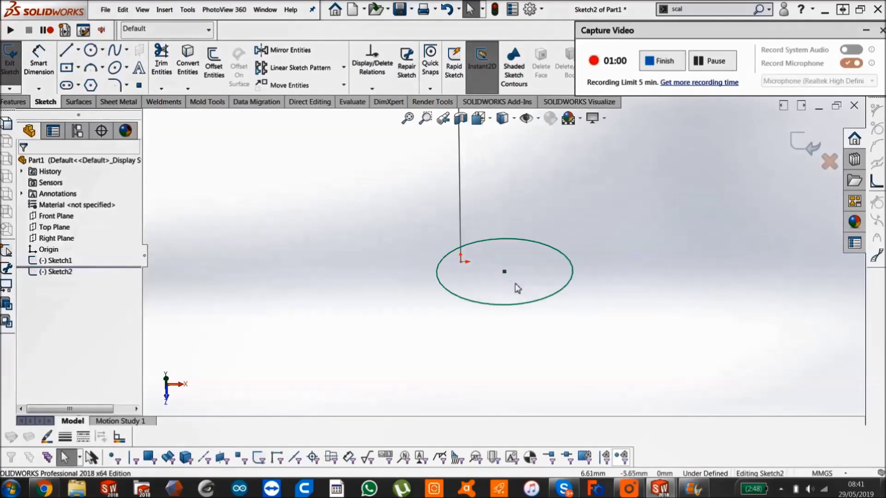
pyautogui.click(499, 251)
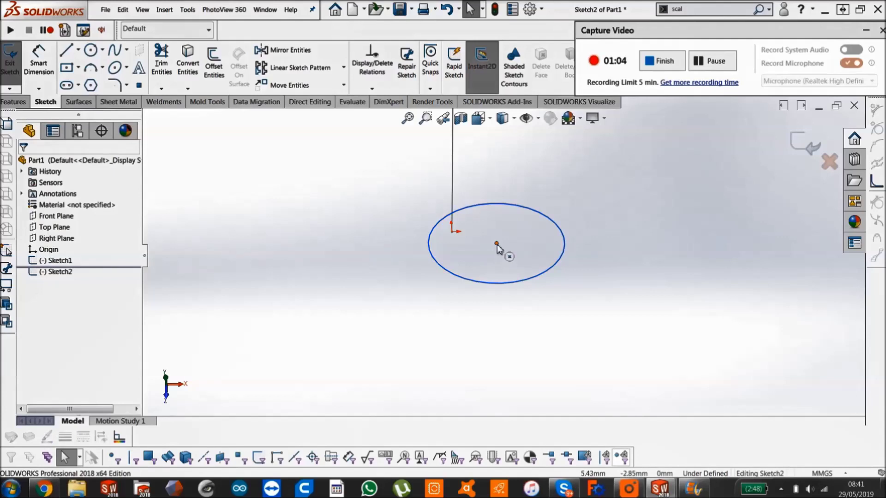
pyautogui.click(497, 244)
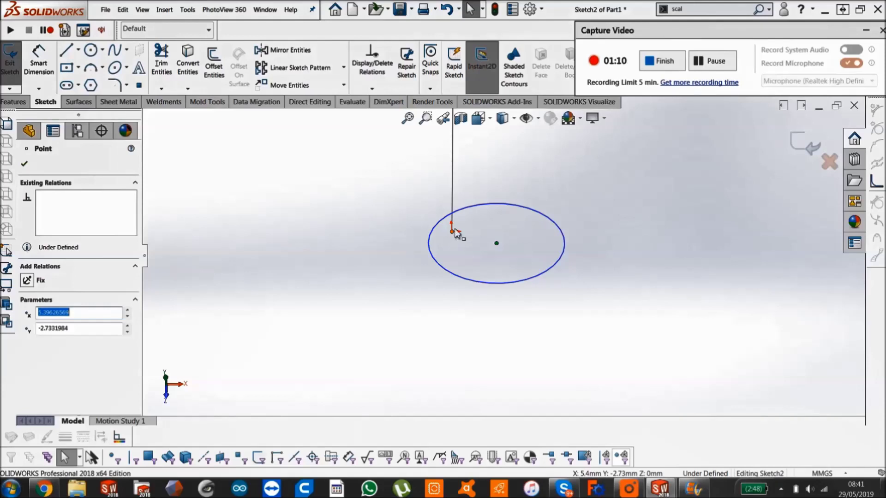
pyautogui.click(455, 232)
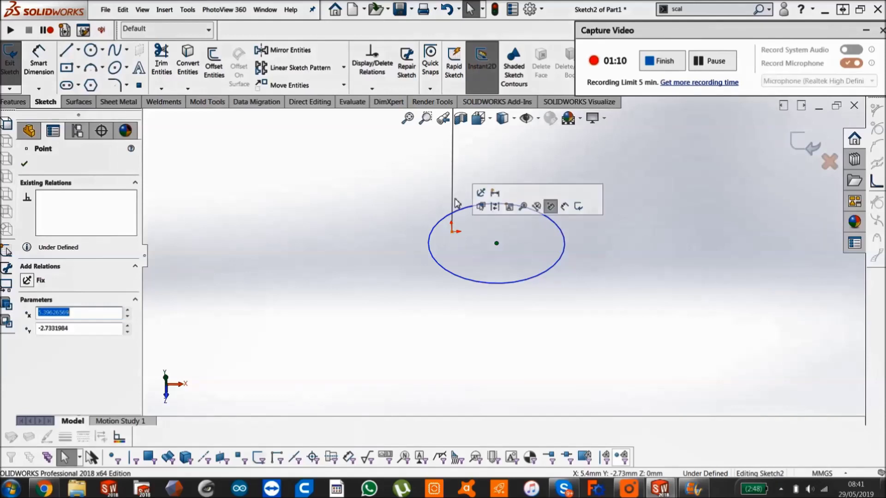
pyautogui.keyDown('ctrl'); pyautogui.click(454, 235); pyautogui.keyUp('ctrl')
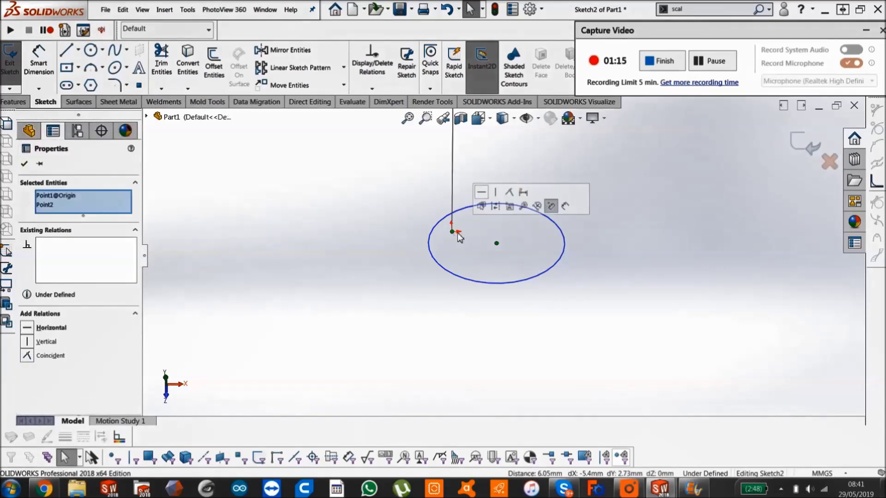
pyautogui.click(510, 197)
pyautogui.press('Escape')
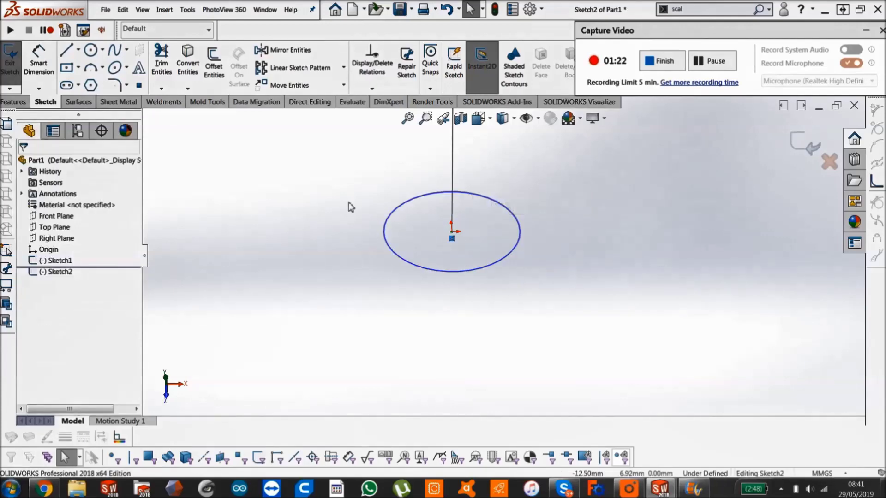
pyautogui.scroll(3, 503, 249)
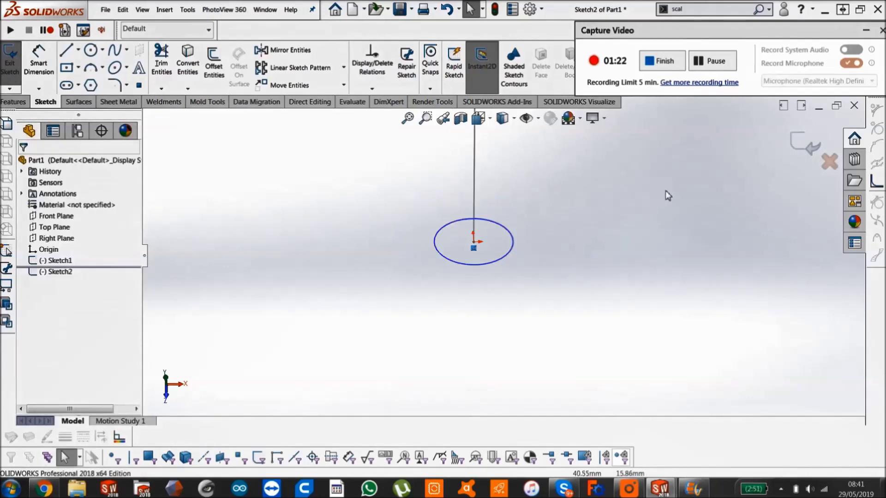
pyautogui.click(802, 145)
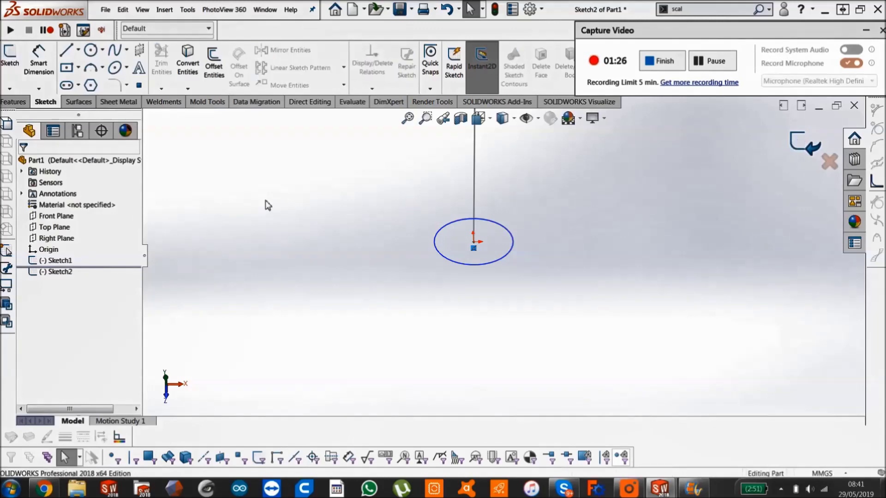
# Create a swept boss using the circle sketch as the profile and the line-and-arc sketch as the path
pyautogui.click(14, 101)
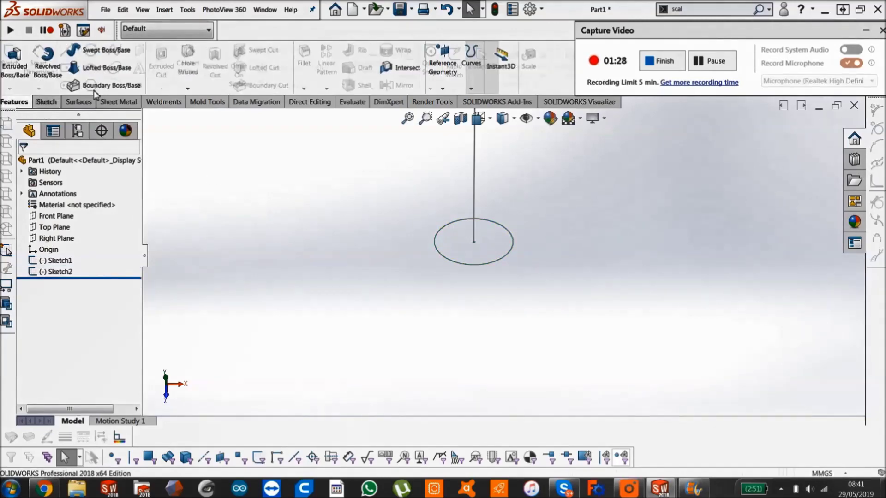
pyautogui.click(99, 51)
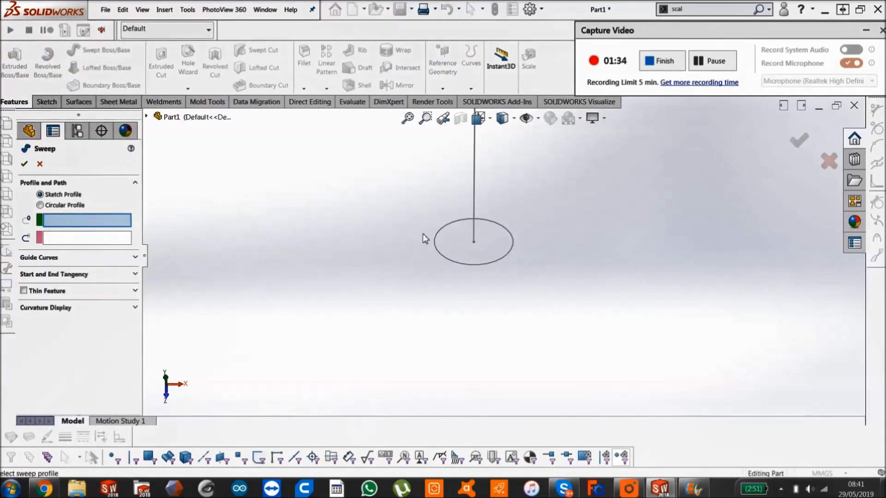
pyautogui.moveTo(497, 233); pyautogui.dragTo(477, 236, button='middle')
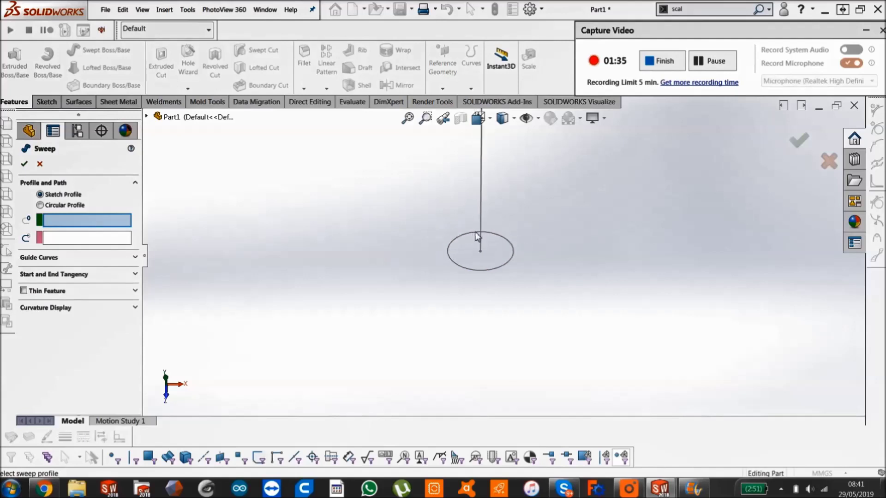
pyautogui.click(466, 237)
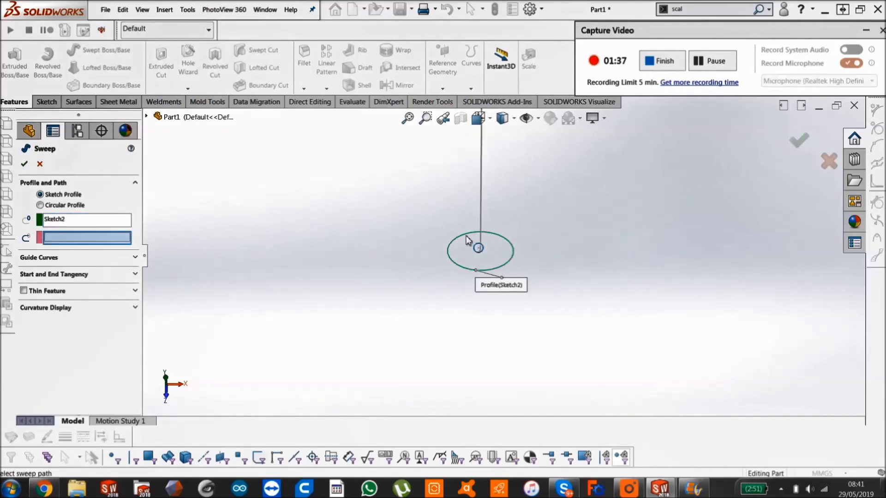
pyautogui.click(486, 195)
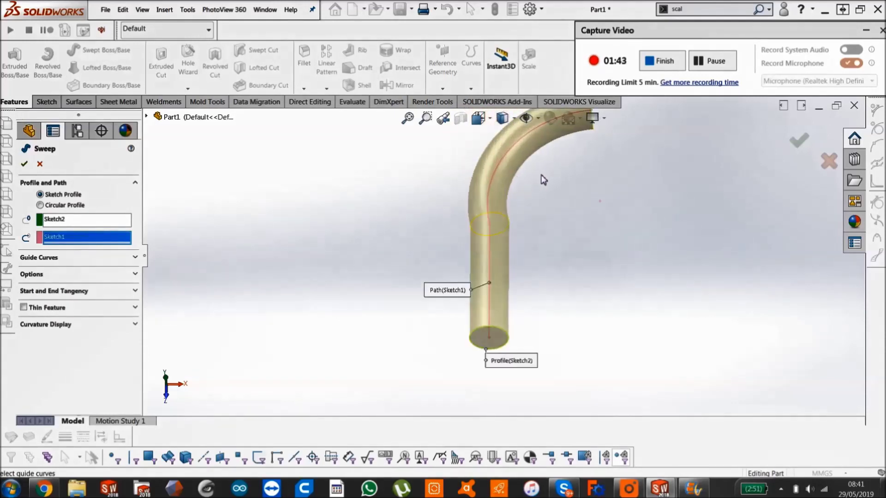
pyautogui.click(24, 165)
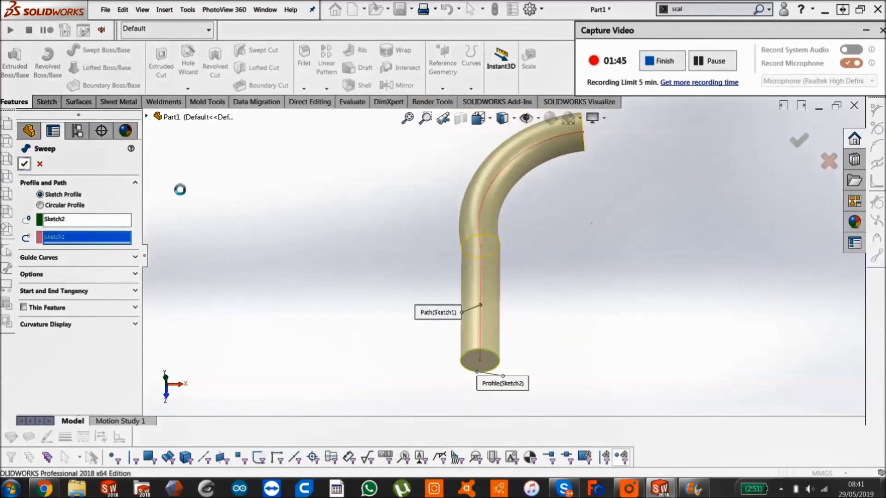
pyautogui.scroll(-3, 543, 273)
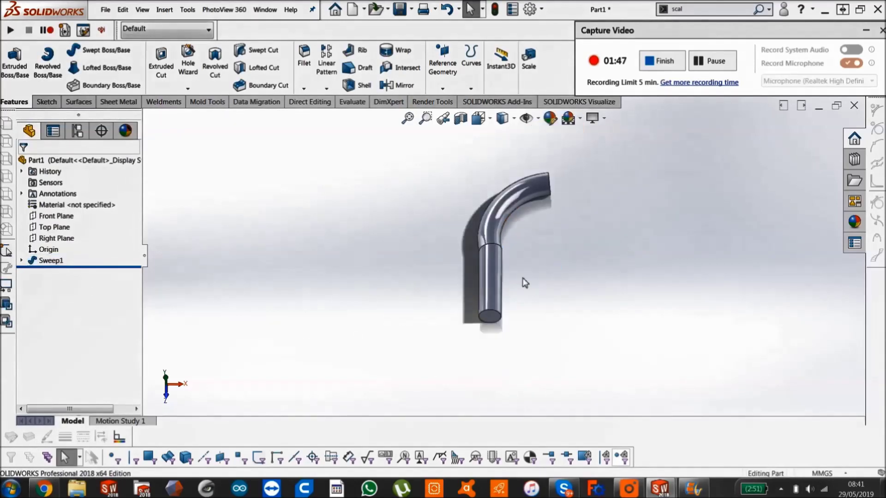
pyautogui.moveTo(522, 281); pyautogui.dragTo(535, 251, button='middle')
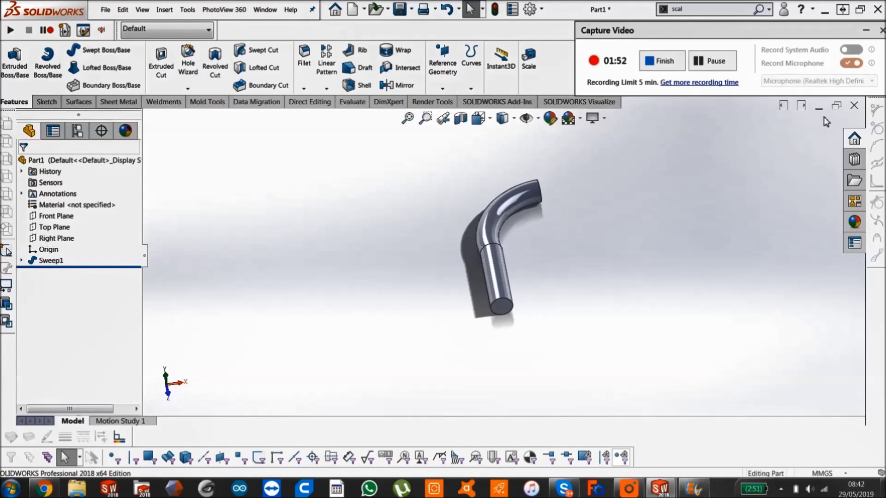
# Switch to the open Sweep Boss Solidworks part and examine the ring and twisted rods on the features model
pyautogui.click(853, 112)
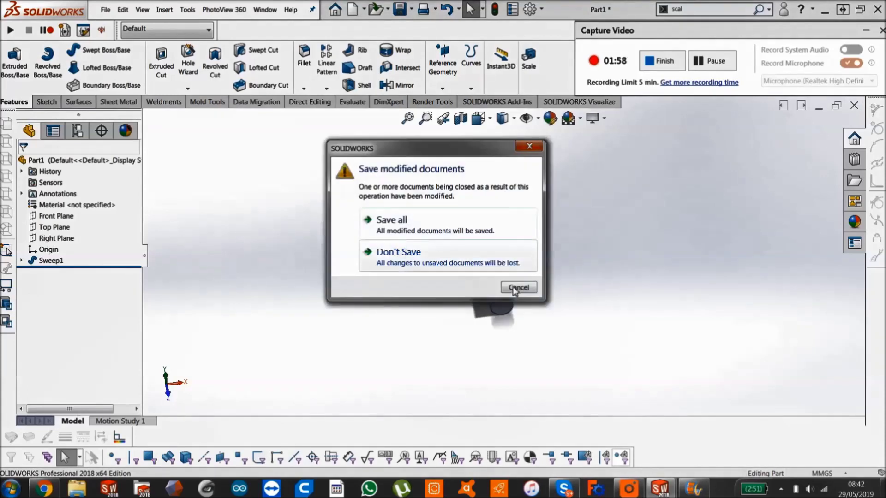
pyautogui.click(519, 287)
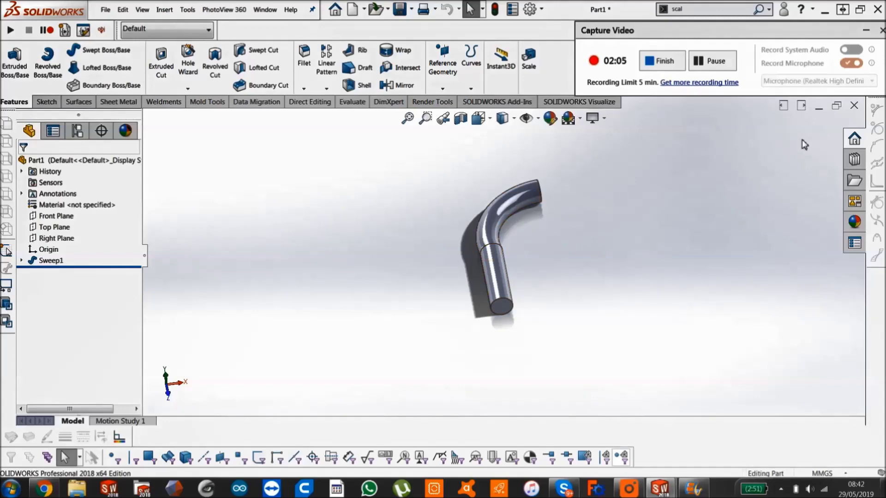
pyautogui.hotkey('ctrl', 'Tab')
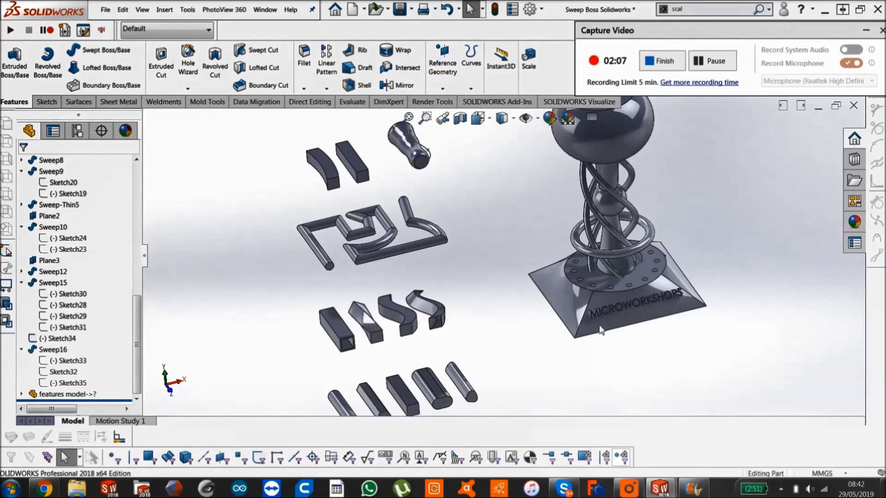
pyautogui.scroll(-3, 599, 207)
pyautogui.scroll(3, 569, 196)
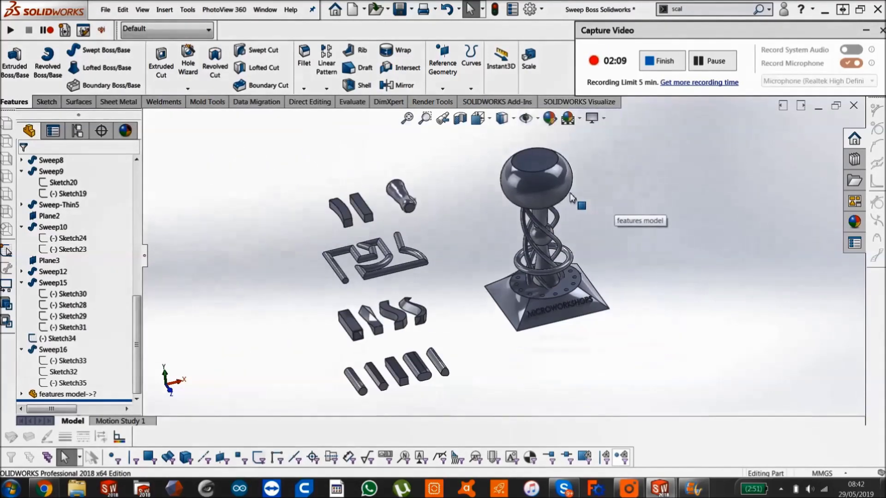
pyautogui.scroll(-2, 549, 235)
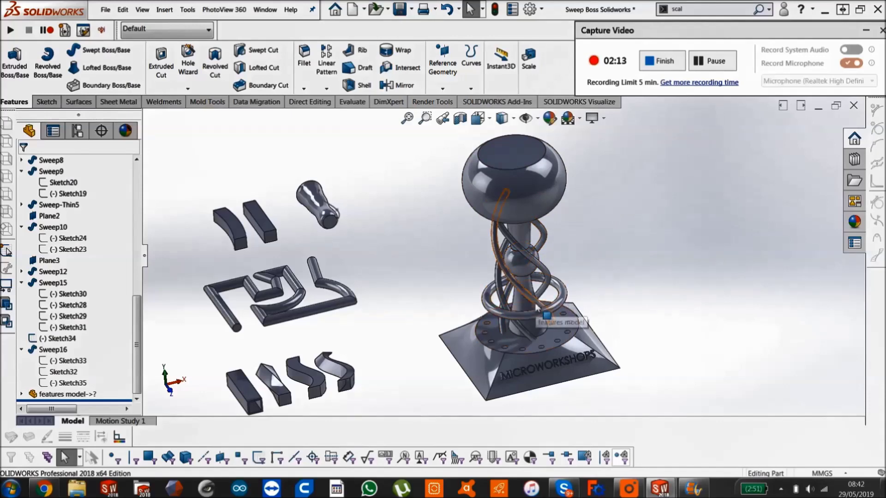
pyautogui.click(564, 291)
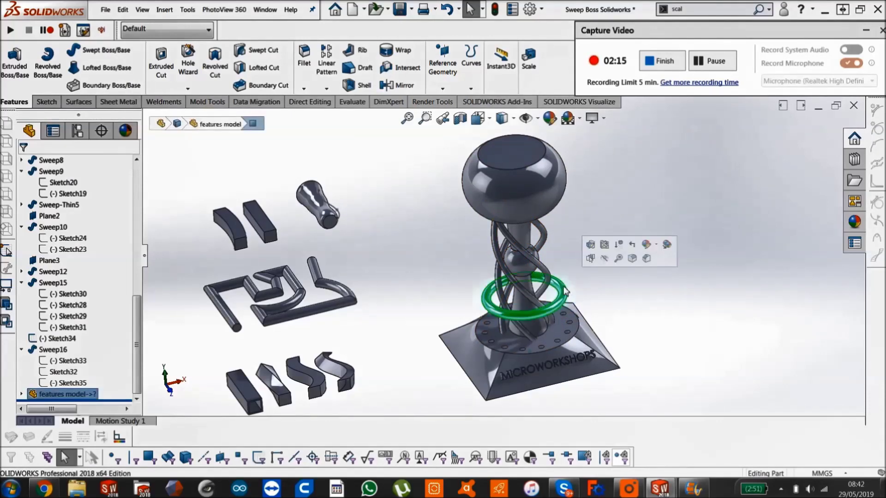
pyautogui.click(541, 249)
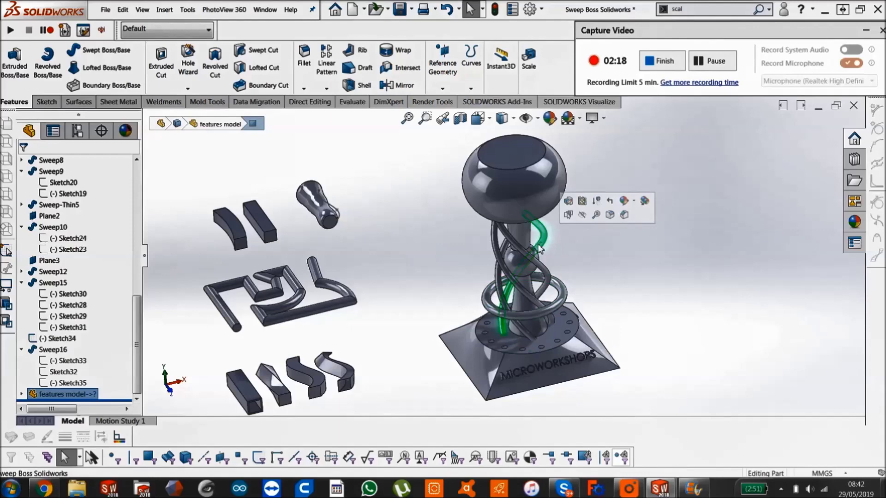
pyautogui.click(619, 281)
pyautogui.scroll(3, 351, 392)
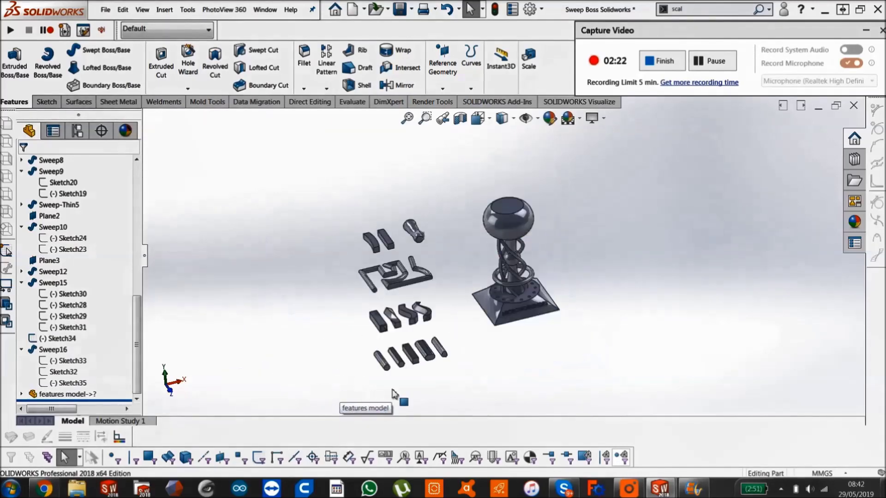
# Review the profile and path sketches in the straight cylindrical sweep's definition and close it
pyautogui.scroll(-6, 458, 335)
pyautogui.scroll(-5, 458, 335)
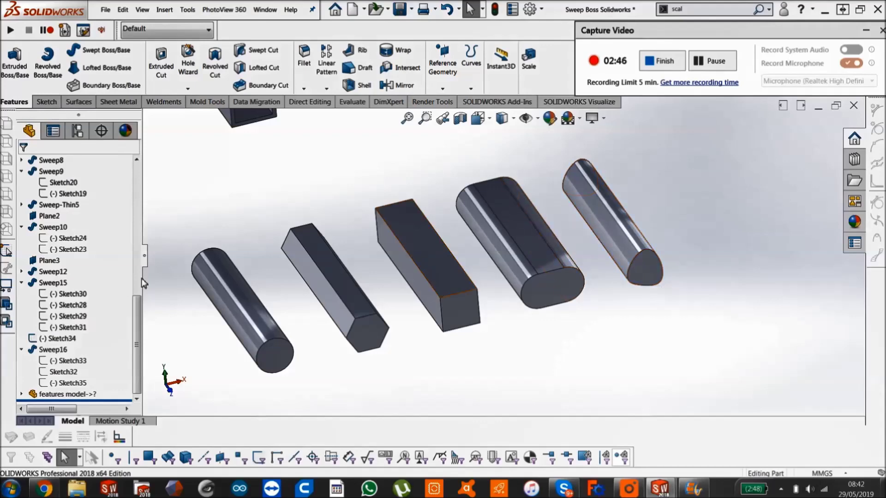
pyautogui.click(264, 319)
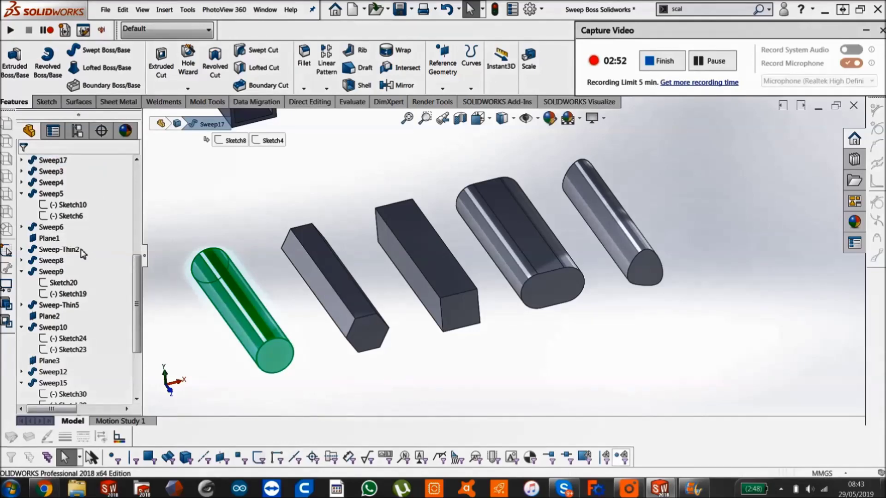
pyautogui.click(60, 198)
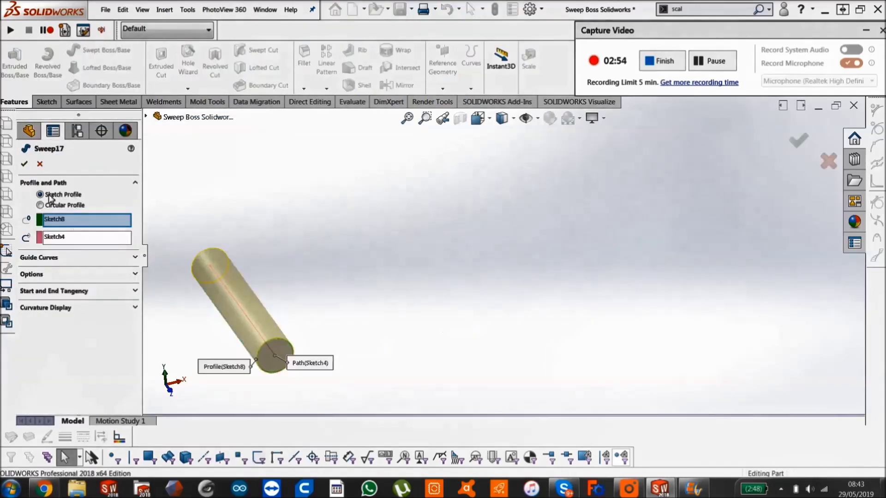
pyautogui.click(72, 223)
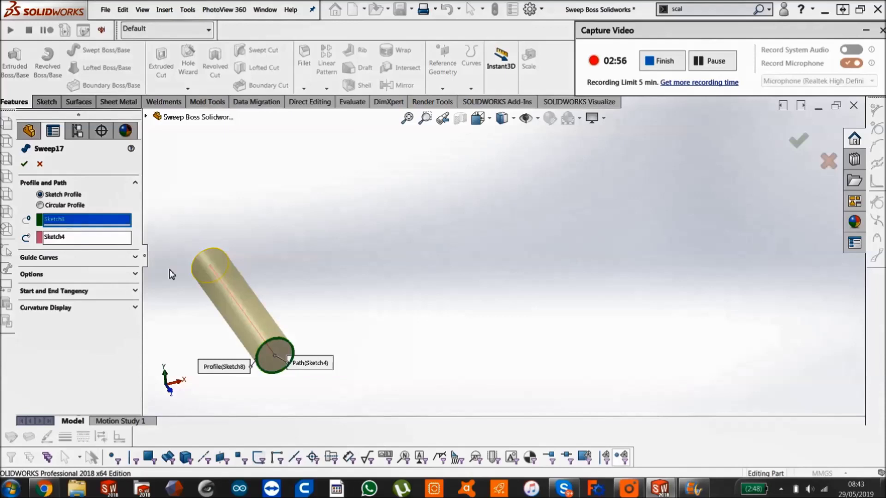
pyautogui.scroll(-1, 245, 332)
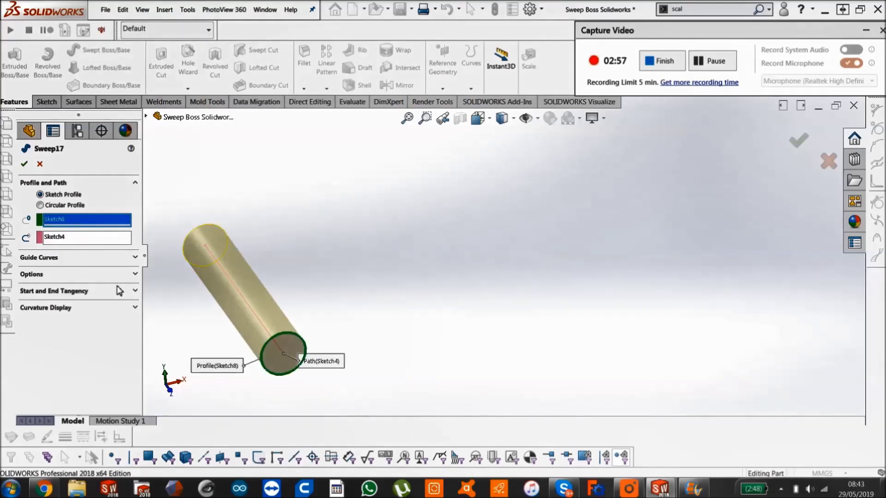
pyautogui.click(76, 242)
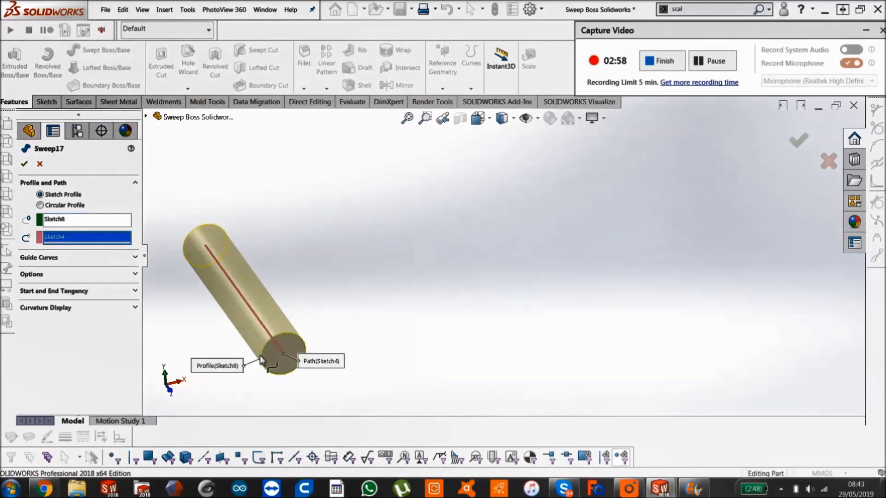
pyautogui.click(25, 164)
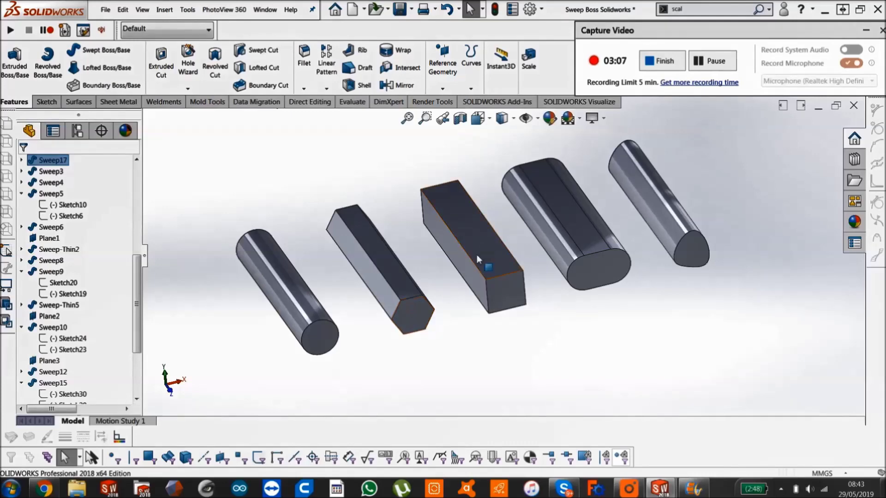
# Edit the straight hollow square sweep and set its thin-feature wall thickness to 1 mm
pyautogui.scroll(5, 477, 255)
pyautogui.scroll(-5, 518, 177)
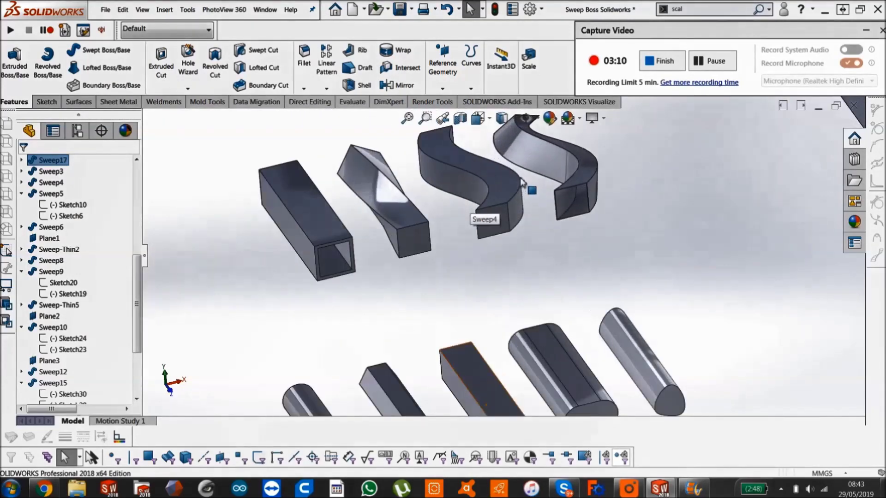
pyautogui.scroll(1, 458, 209)
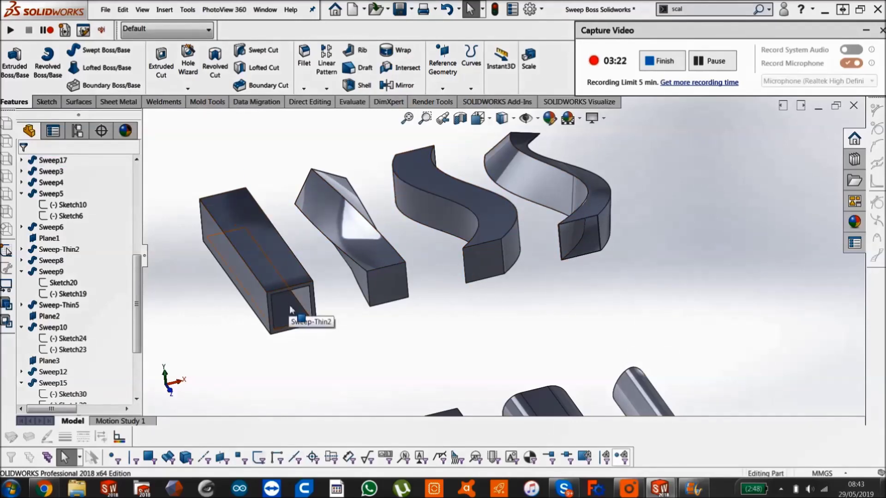
pyautogui.scroll(-2, 290, 309)
pyautogui.click(303, 301)
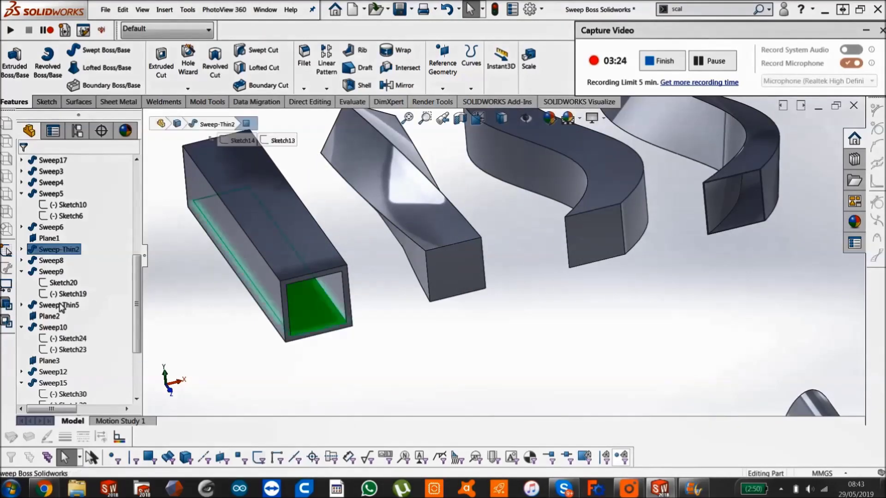
pyautogui.click(58, 250)
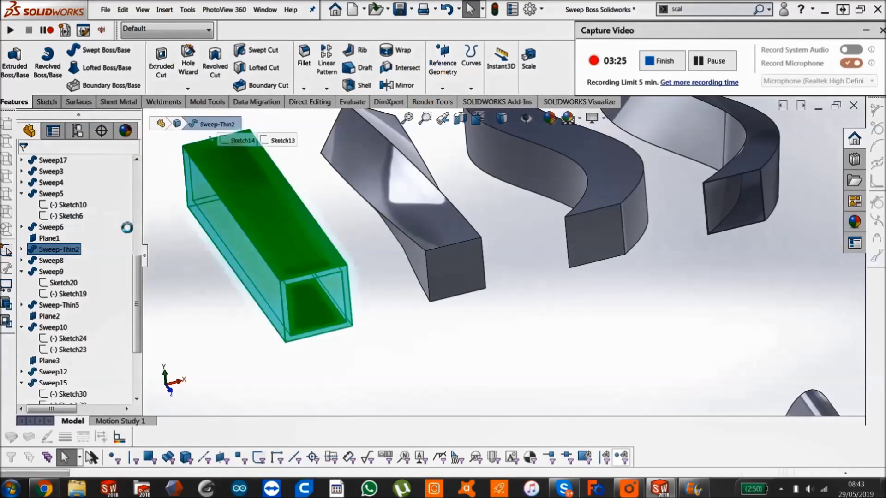
pyautogui.click(159, 244)
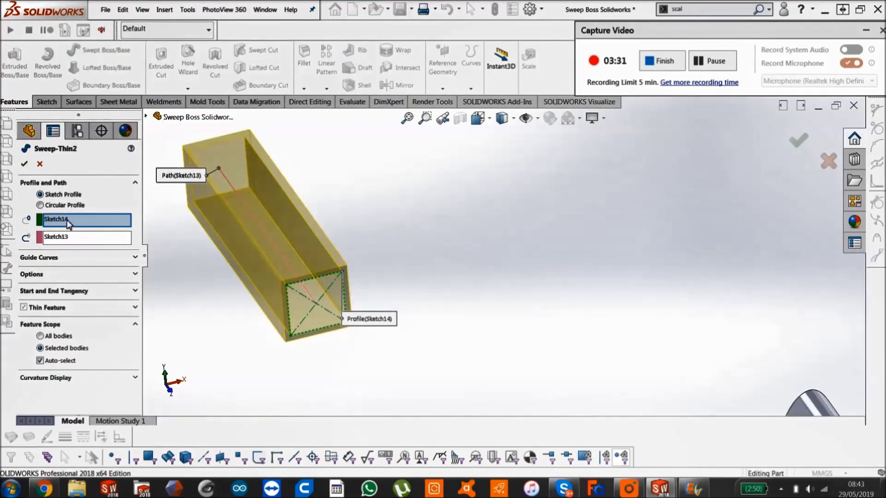
pyautogui.click(86, 308)
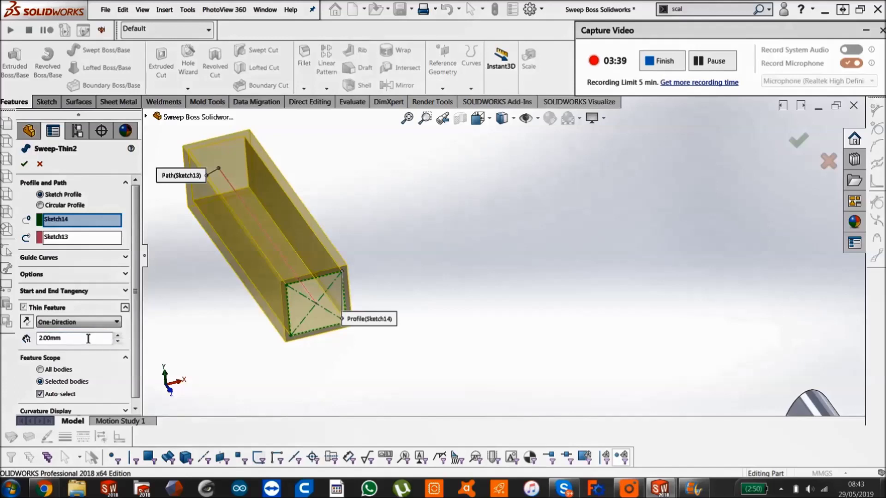
pyautogui.moveTo(77, 340); pyautogui.dragTo(37, 340)
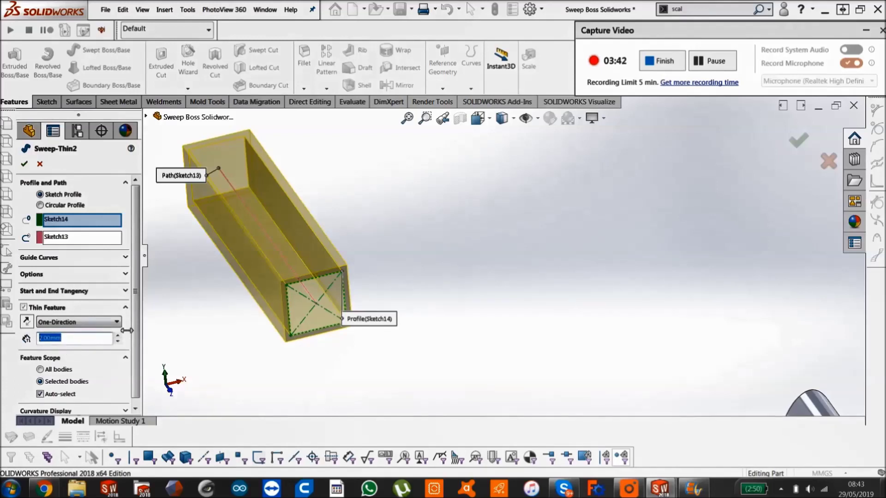
pyautogui.write('1')
pyautogui.press('Return')
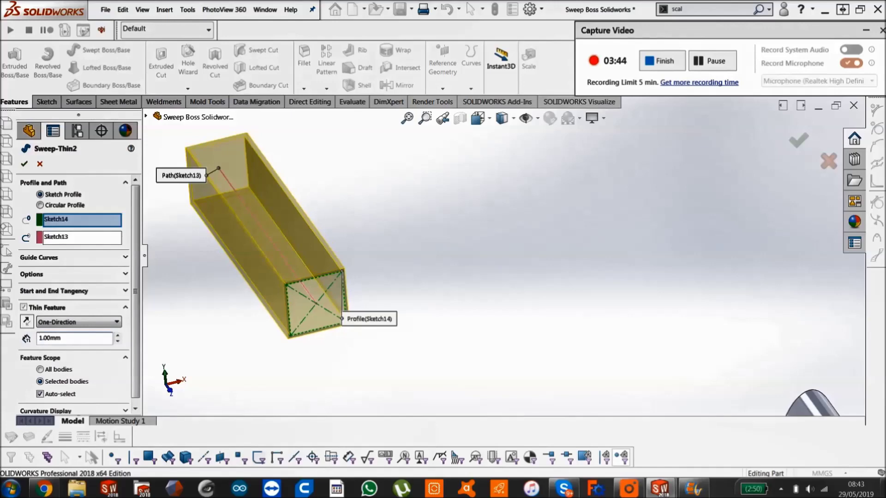
pyautogui.click(24, 163)
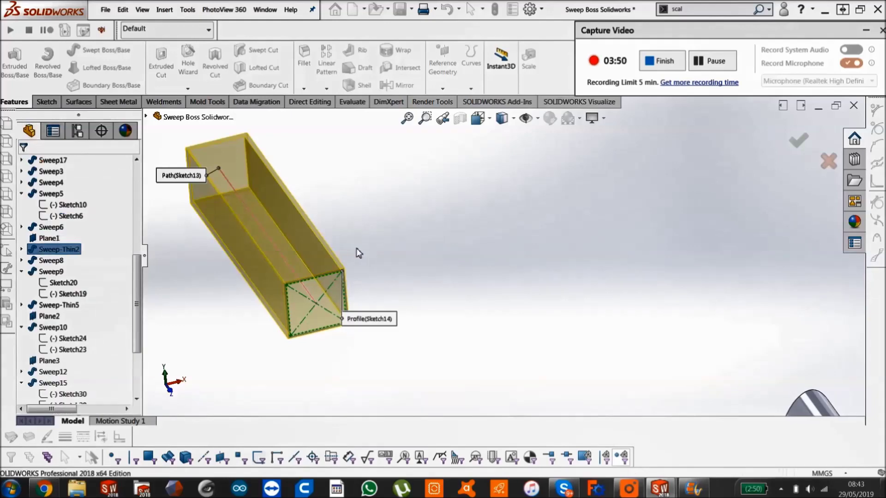
# Open the twisted square sweep for editing and choose Specify Twist Value as its profile twist
pyautogui.scroll(-2, 553, 194)
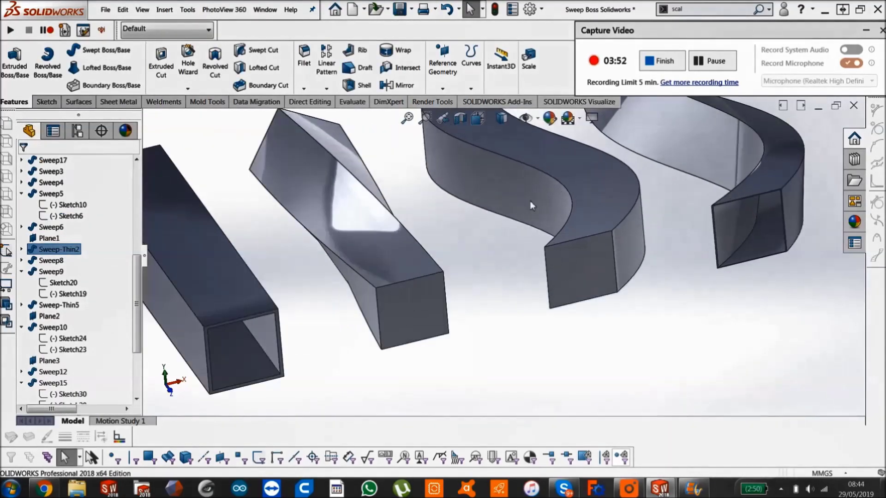
pyautogui.scroll(2, 425, 226)
pyautogui.click(404, 233)
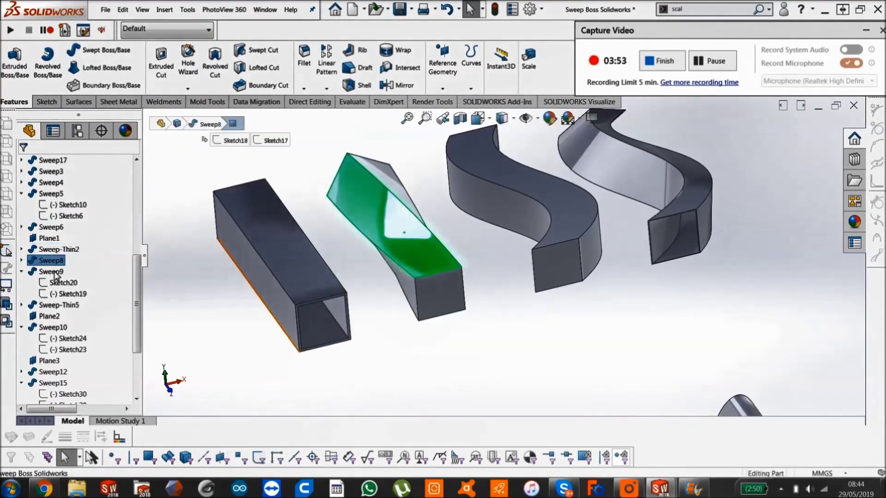
pyautogui.click(47, 261)
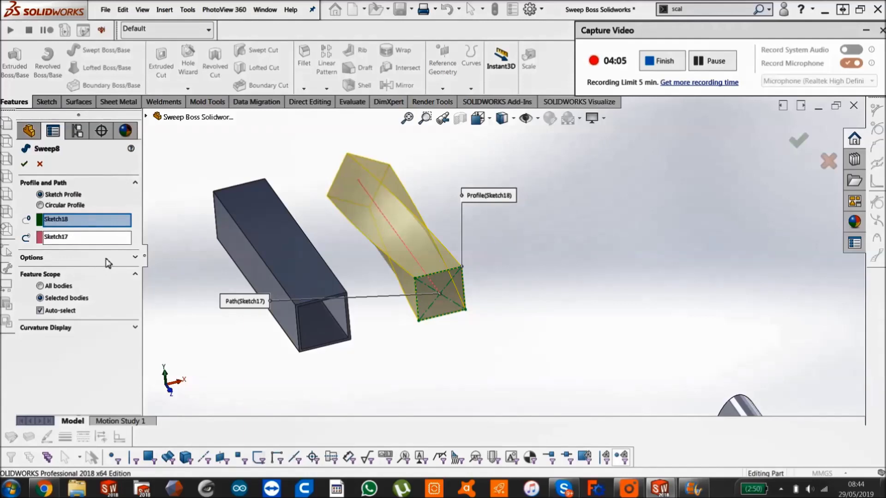
pyautogui.click(115, 259)
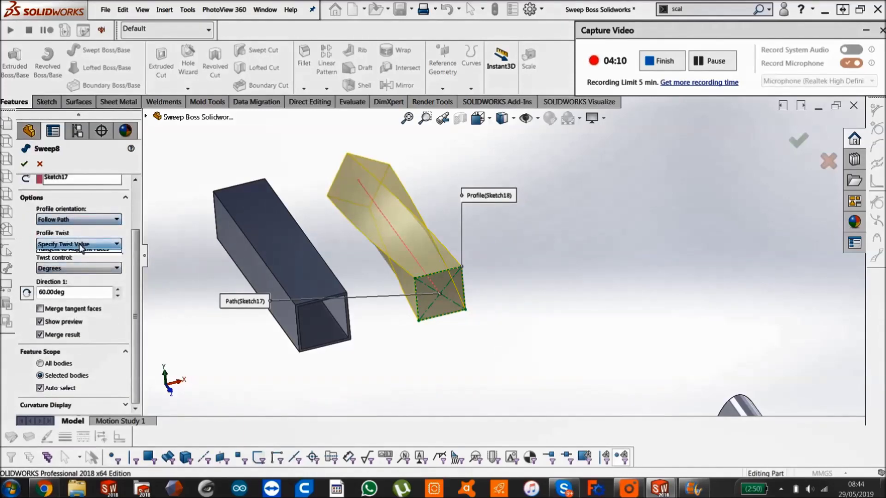
pyautogui.click(81, 244)
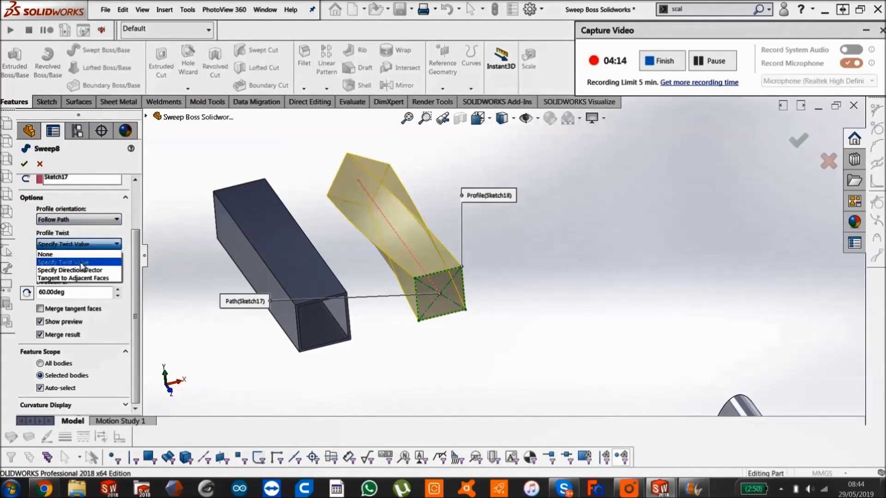
pyautogui.click(81, 265)
# Try a 20-degree twist on the square sweep
pyautogui.doubleClick(61, 289)
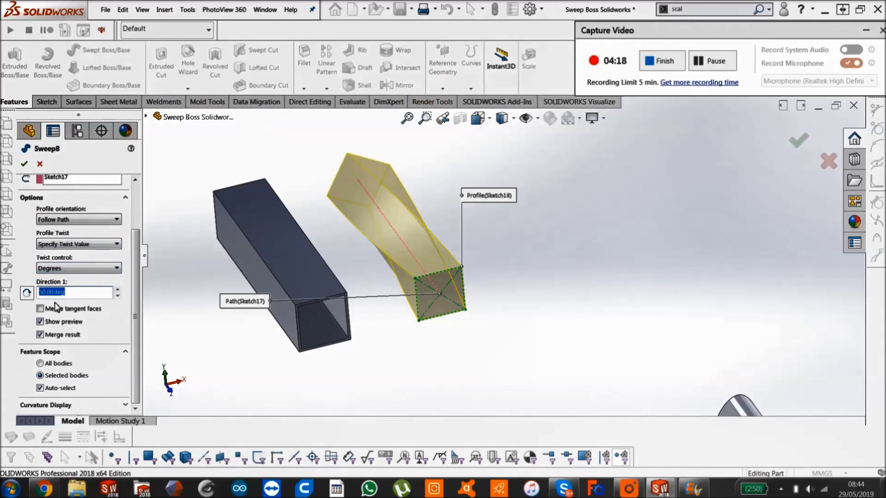
pyautogui.write('20')
pyautogui.press('Return')
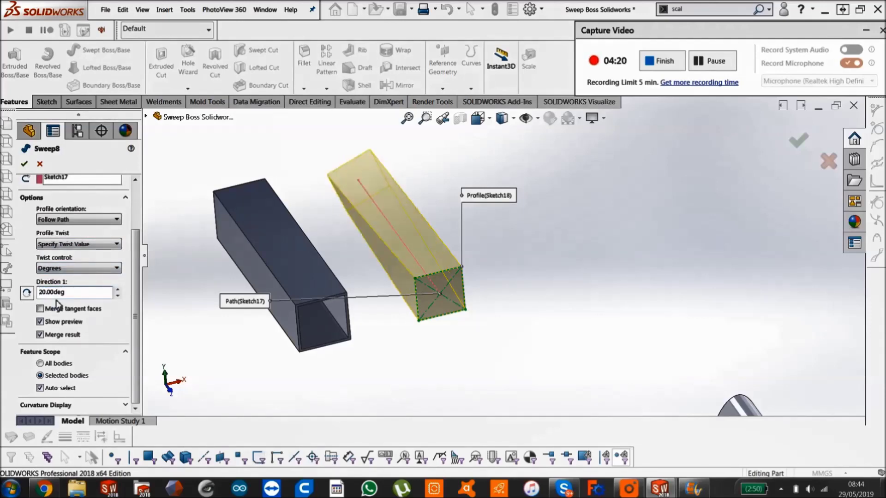
# Set the square sweep's twist to 40 degrees and accept the edited feature
pyautogui.doubleClick(38, 293)
pyautogui.write('40')
pyautogui.press('Return')
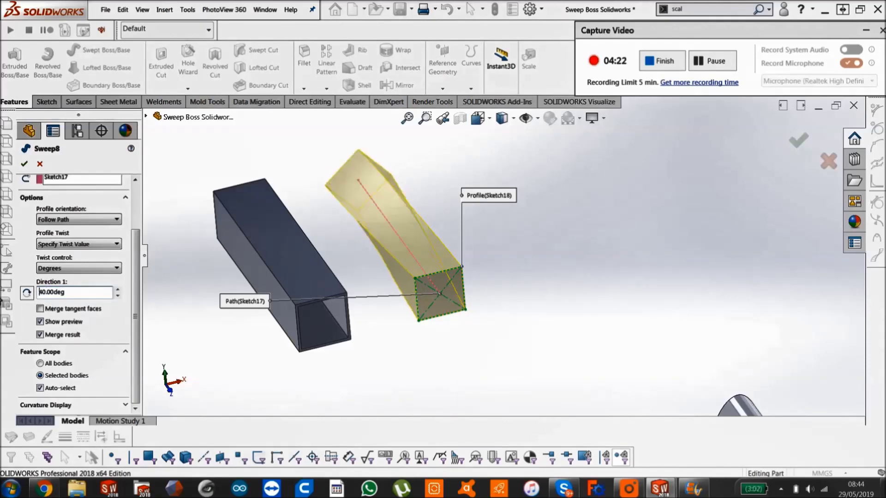
pyautogui.click(24, 163)
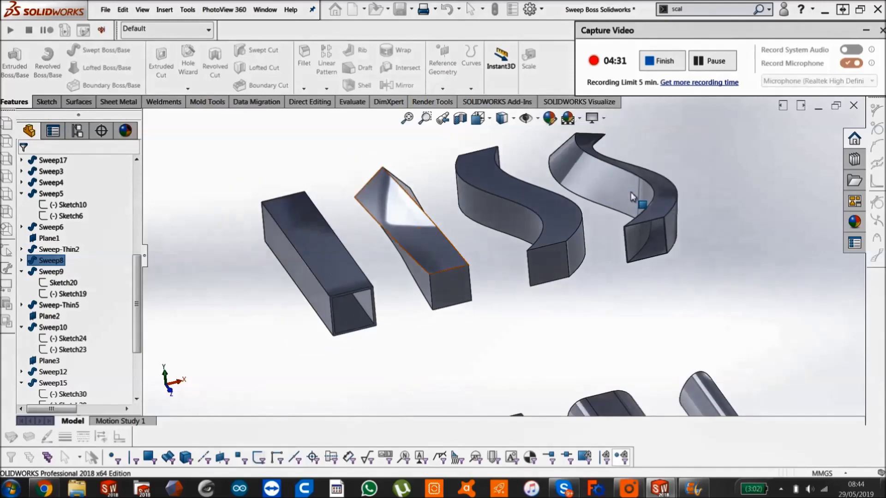
# Examine the square profile and curved path sketches of the solid S-shaped sweep, and compare it with the hollow S-shaped one
pyautogui.moveTo(633, 493)
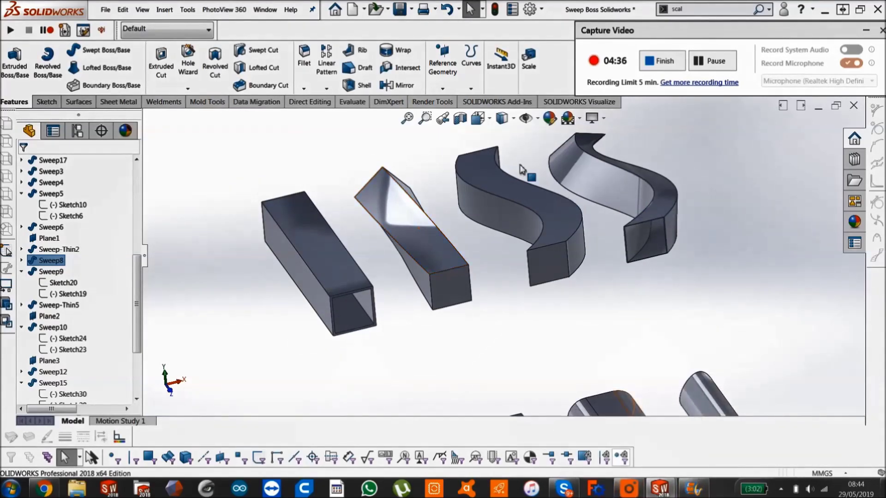
pyautogui.scroll(-2, 486, 170)
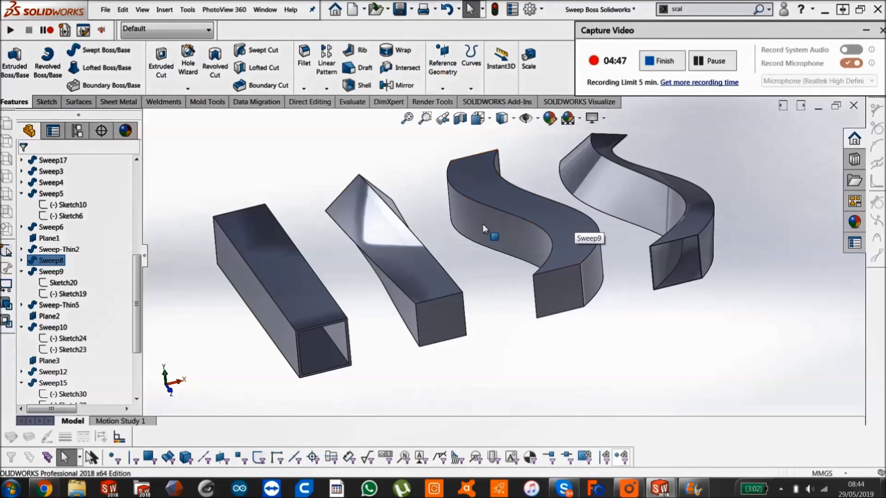
pyautogui.click(64, 287)
pyautogui.click(49, 270)
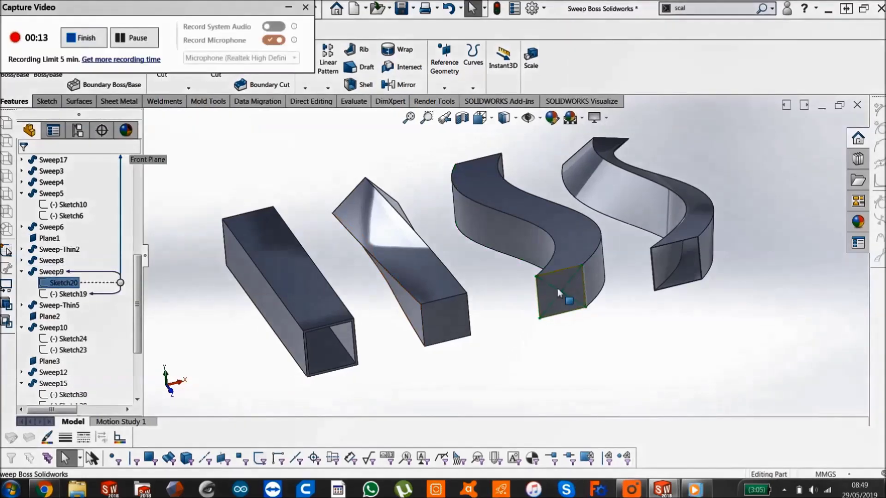
pyautogui.scroll(-5, 557, 288)
pyautogui.scroll(5, 549, 291)
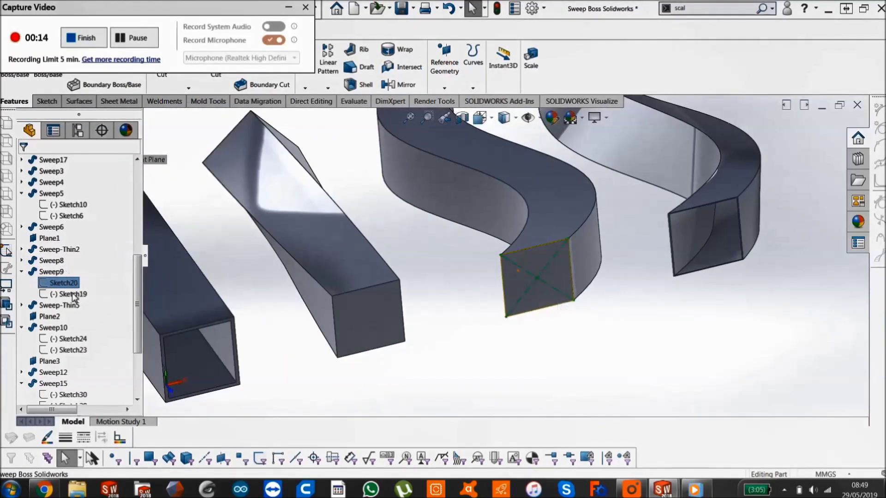
pyautogui.click(510, 247)
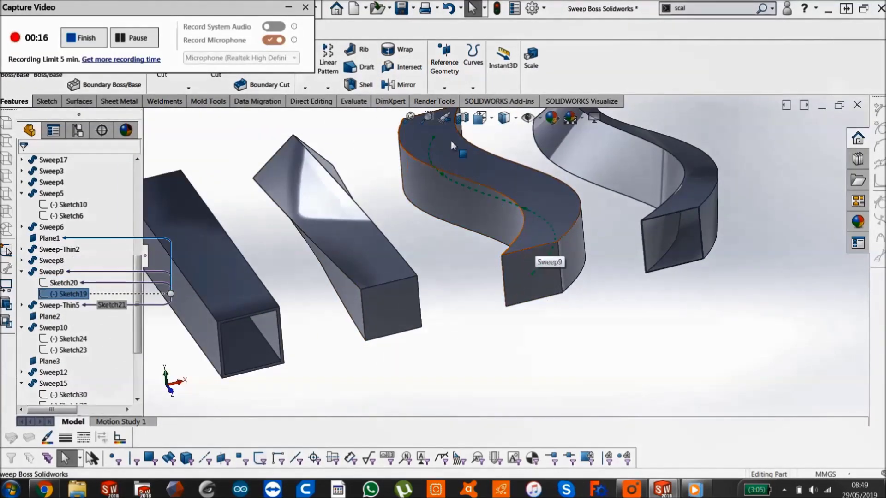
pyautogui.scroll(2, 450, 148)
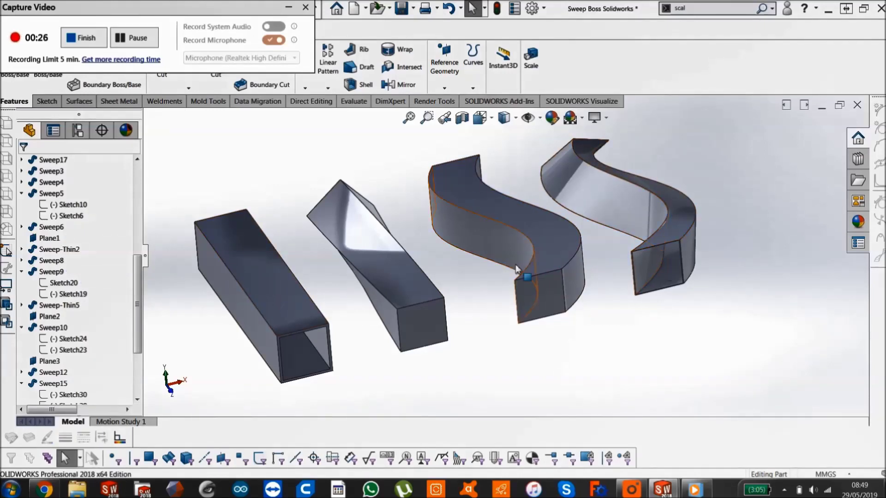
pyautogui.scroll(-2, 655, 268)
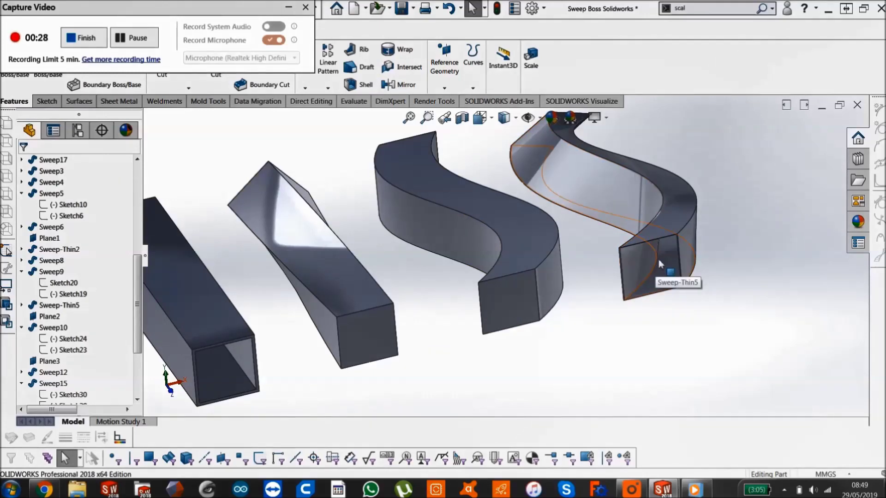
pyautogui.scroll(2, 657, 258)
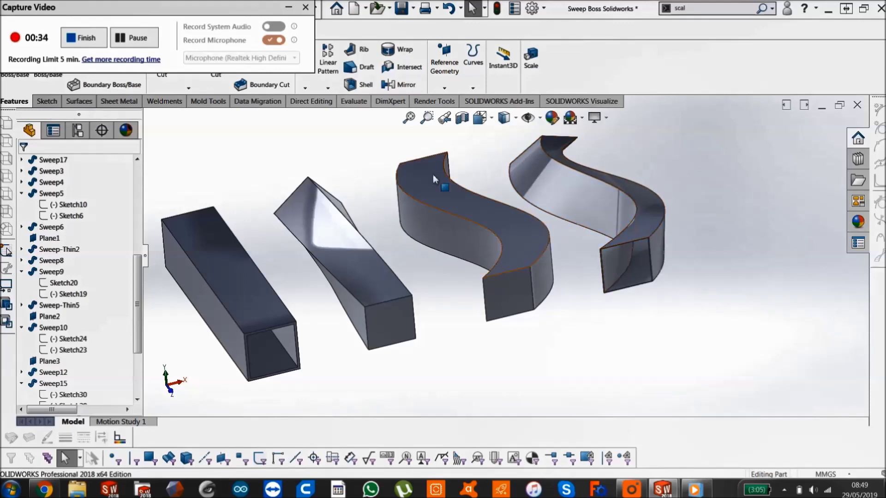
# Examine the round bar swept along a multi-segment path of straight and curved sections
pyautogui.scroll(2, 433, 174)
pyautogui.scroll(3, 530, 259)
pyautogui.scroll(-2, 576, 194)
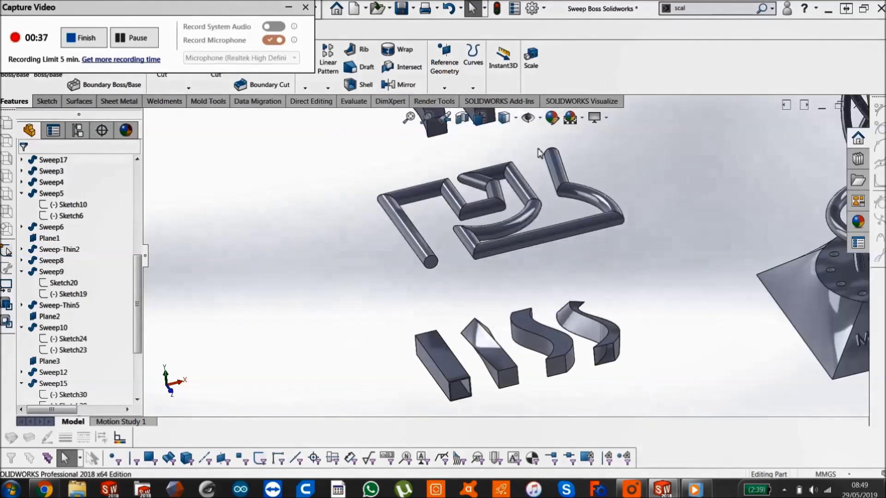
pyautogui.scroll(-2, 597, 200)
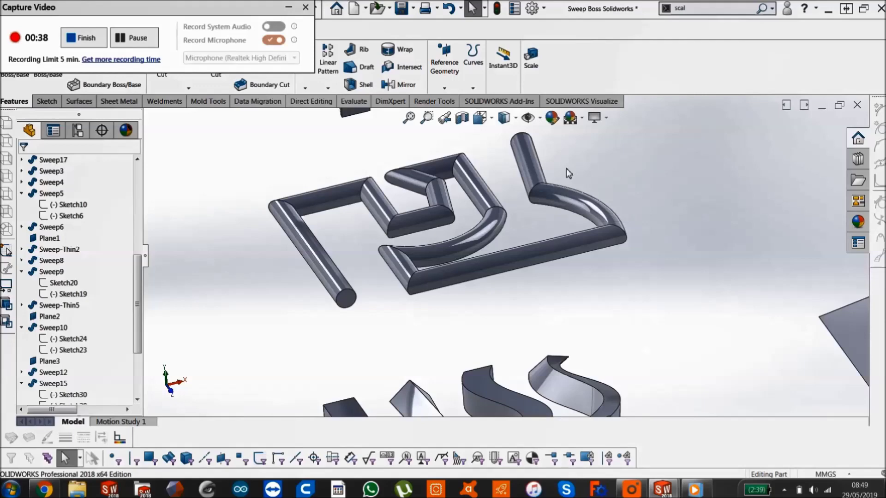
pyautogui.scroll(-2, 566, 169)
pyautogui.keyDown('ctrl'); pyautogui.moveTo(563, 184); pyautogui.dragTo(569, 204, button='middle'); pyautogui.keyUp('ctrl')
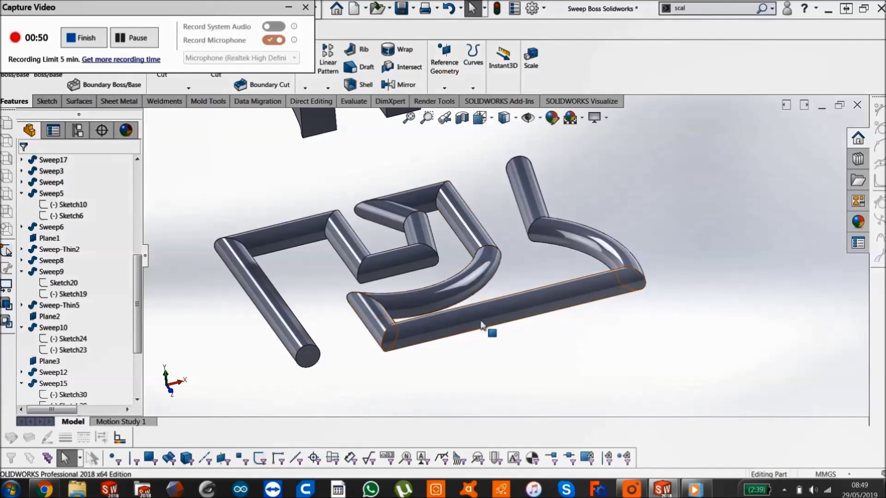
# Examine the square profile, straight path and curved guide sketches that make up the curved square bar sweep
pyautogui.keyDown('ctrl'); pyautogui.moveTo(599, 182); pyautogui.dragTo(623, 369, button='middle'); pyautogui.keyUp('ctrl')
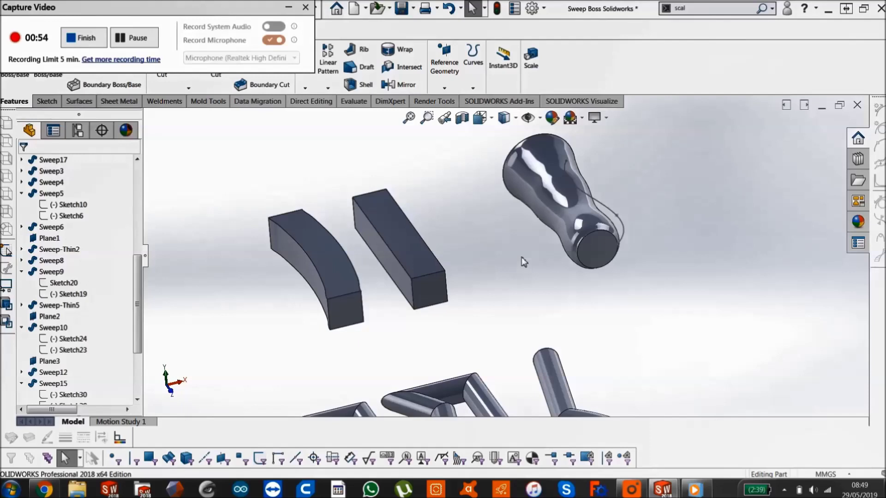
pyautogui.scroll(2, 507, 275)
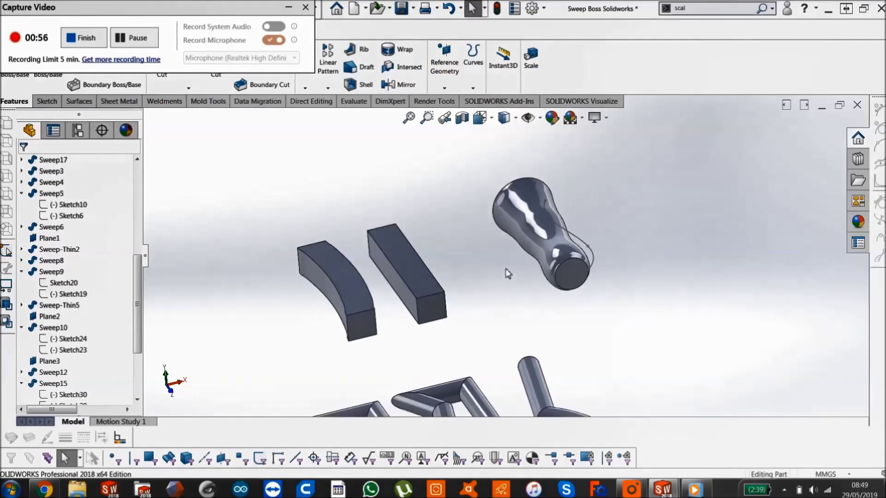
pyautogui.scroll(-2, 503, 272)
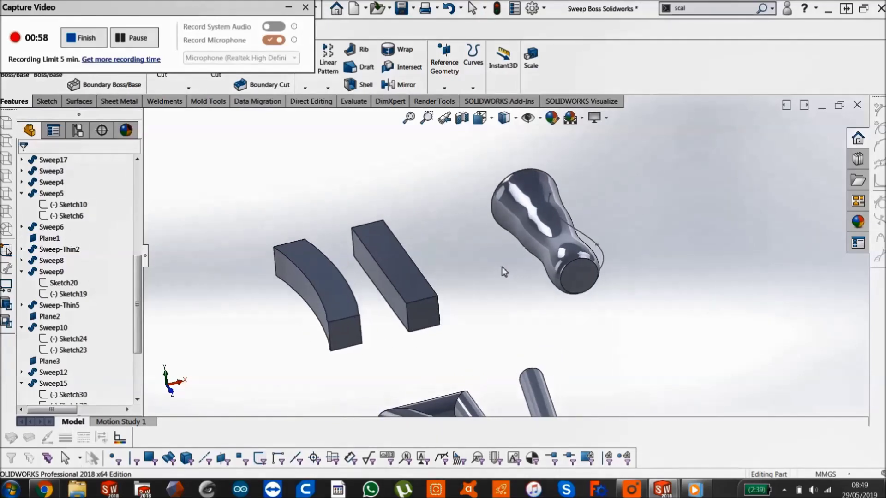
pyautogui.keyDown('ctrl'); pyautogui.moveTo(503, 272); pyautogui.dragTo(514, 280, button='middle'); pyautogui.keyUp('ctrl')
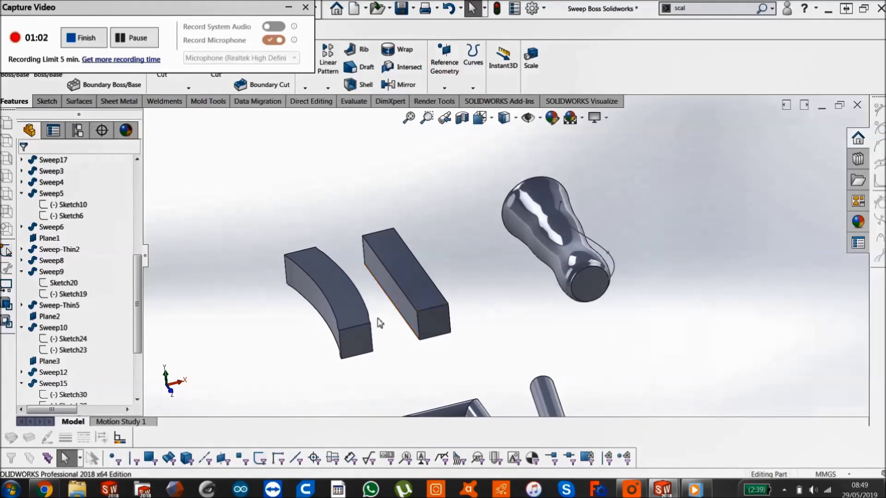
pyautogui.scroll(-3, 378, 321)
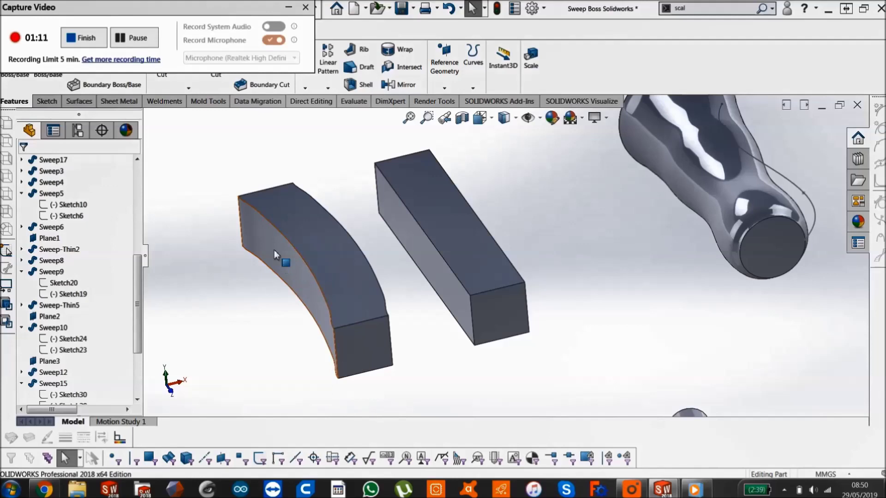
pyautogui.keyDown('ctrl'); pyautogui.moveTo(274, 250); pyautogui.dragTo(366, 276, button='middle'); pyautogui.keyUp('ctrl')
pyautogui.click(365, 276)
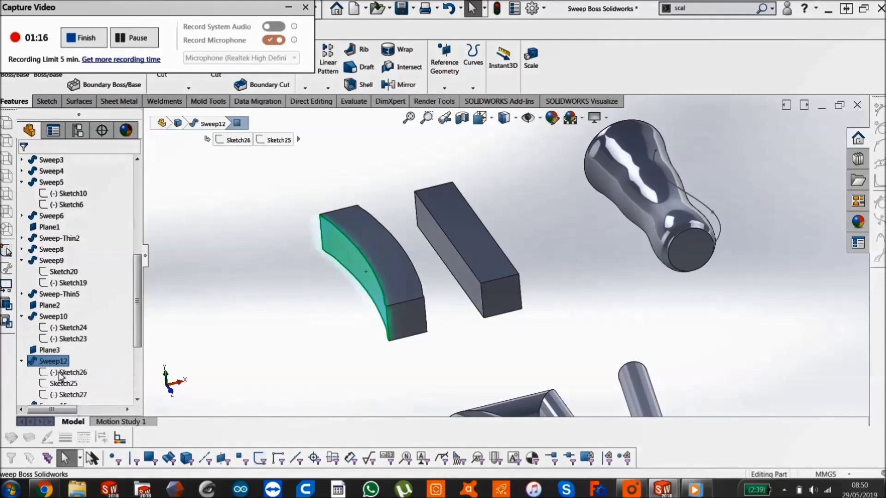
pyautogui.click(60, 373)
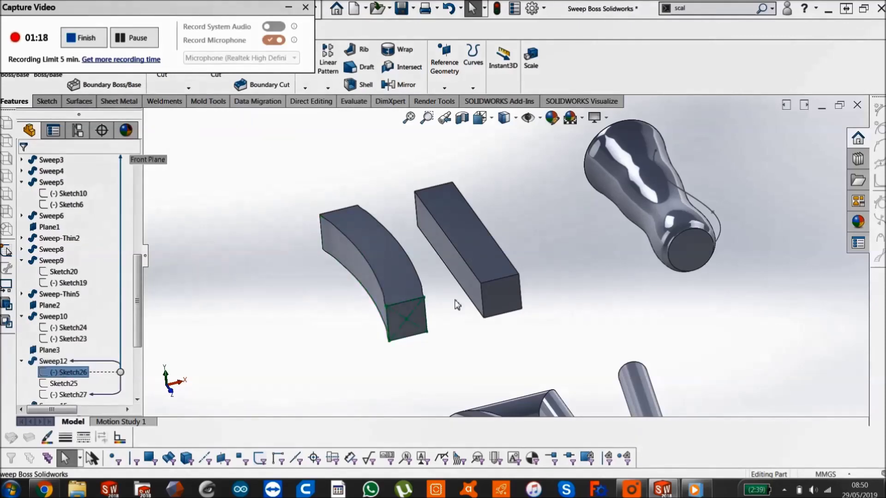
pyautogui.scroll(-1, 423, 314)
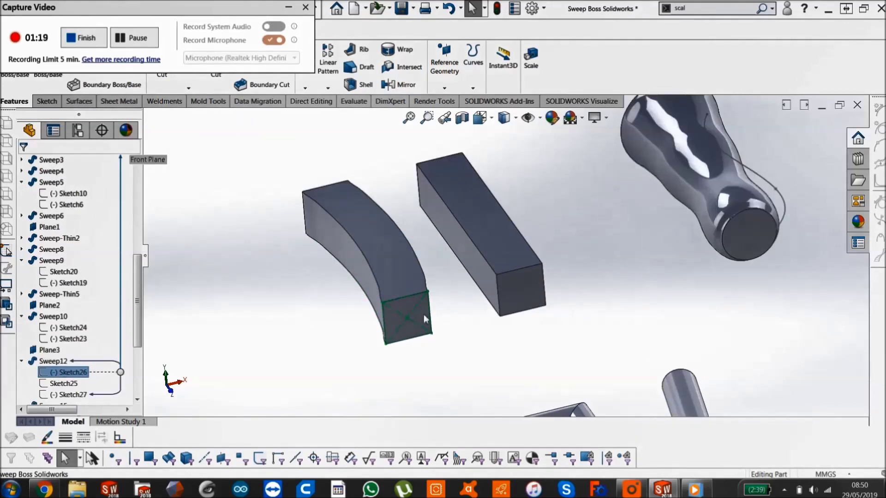
pyautogui.click(72, 384)
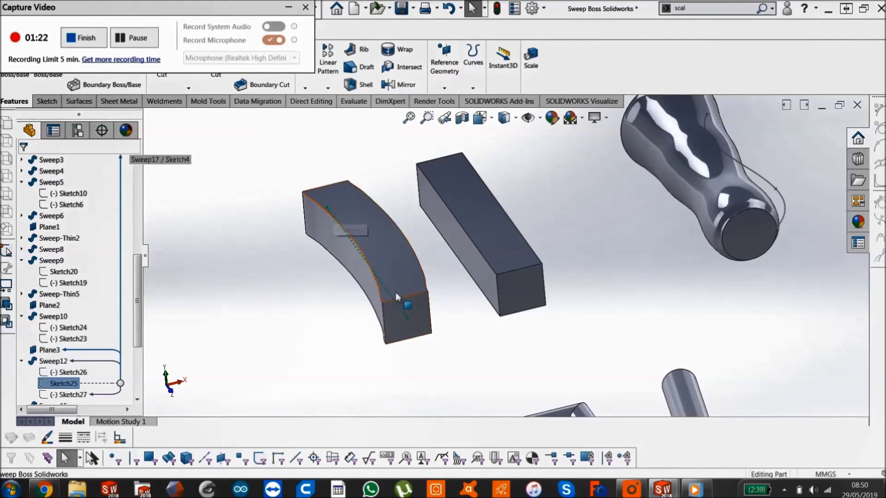
pyautogui.click(73, 395)
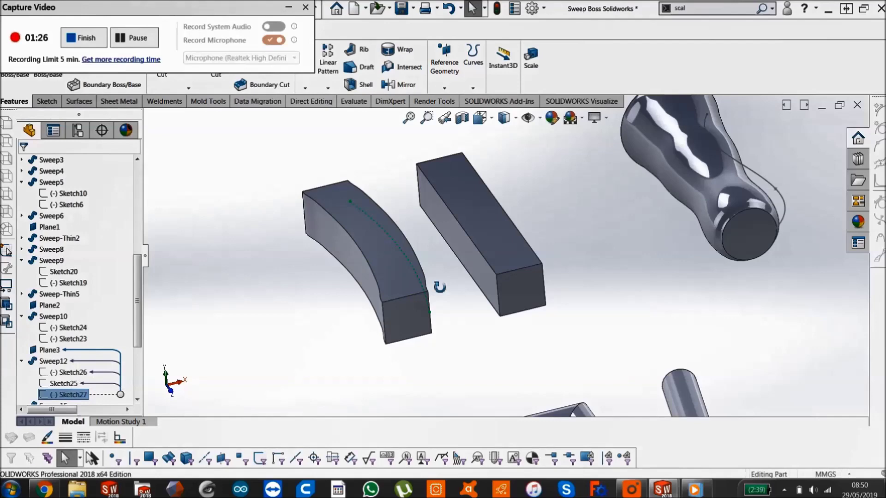
pyautogui.moveTo(440, 286)
pyautogui.mouseDown(button='middle')
pyautogui.moveTo(431, 289)
pyautogui.moveTo(444, 279)
pyautogui.mouseUp(button='middle')
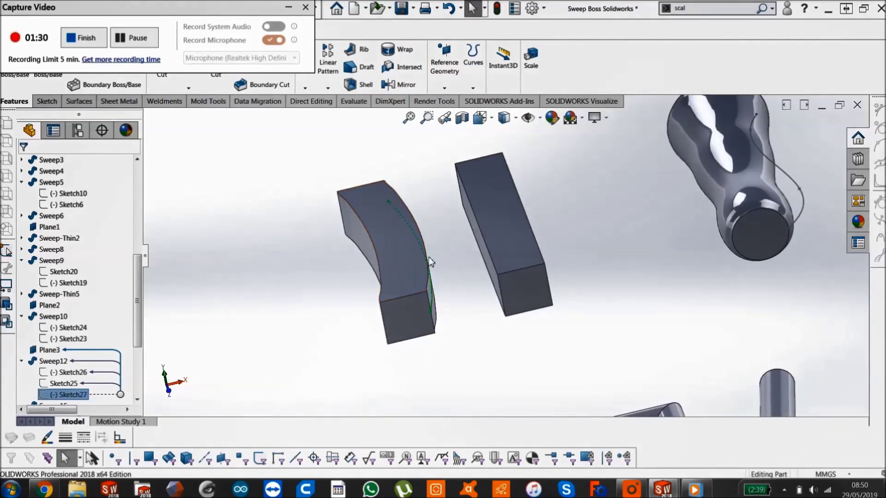
# Open the curved square bar's sweep definition, review its profile, path and guide curve selections, and leave without changes
pyautogui.click(60, 362)
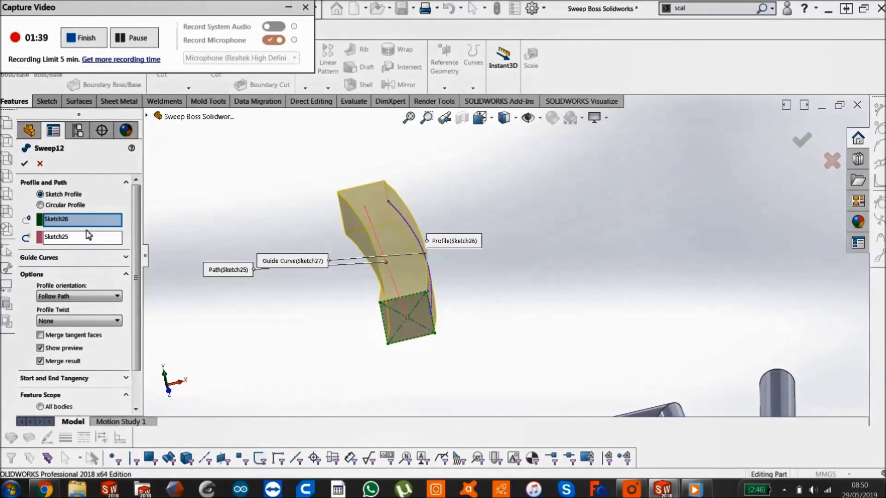
pyautogui.click(70, 221)
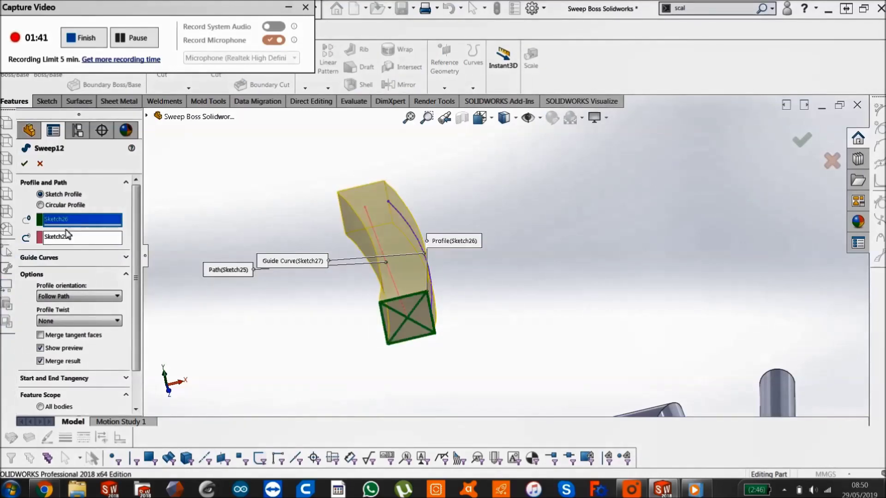
pyautogui.click(65, 239)
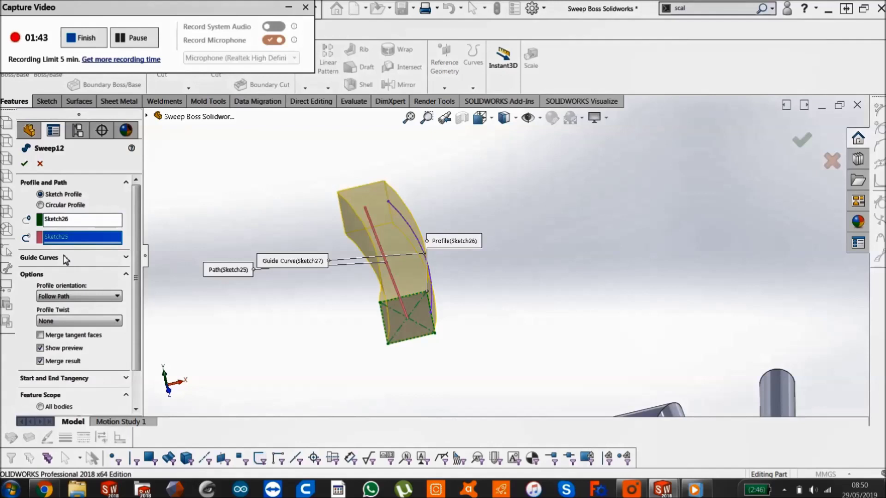
pyautogui.click(60, 261)
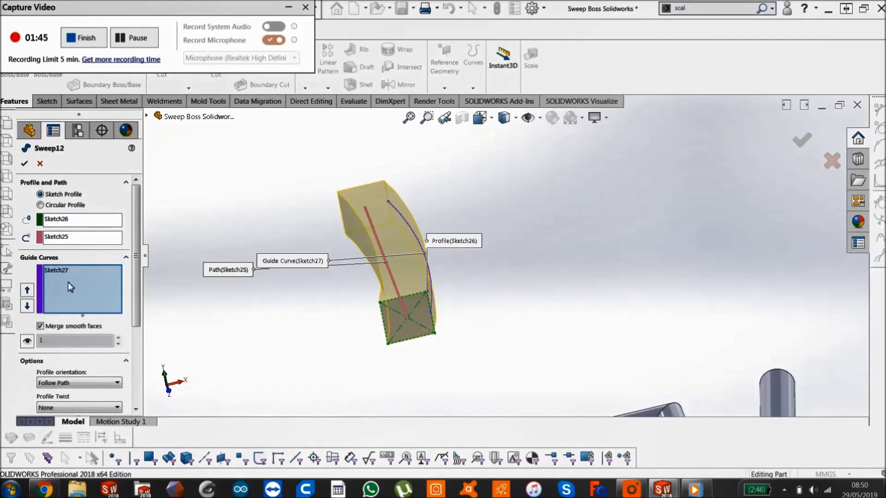
pyautogui.click(62, 271)
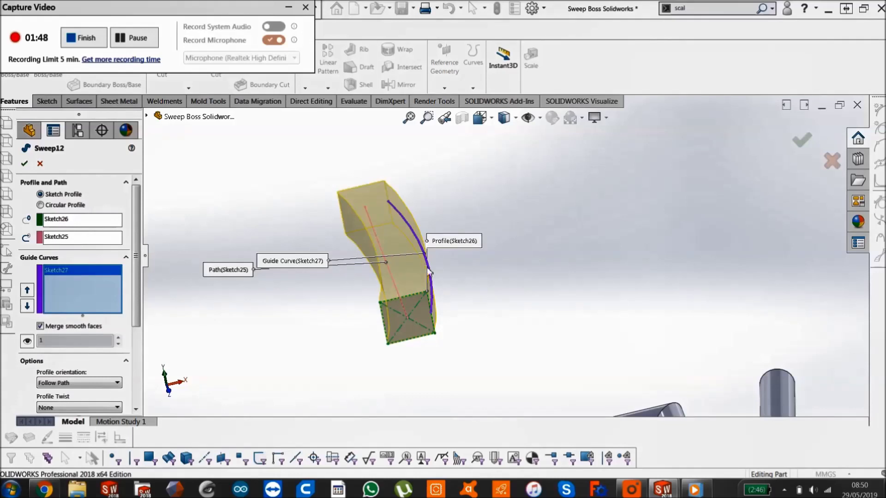
pyautogui.click(40, 163)
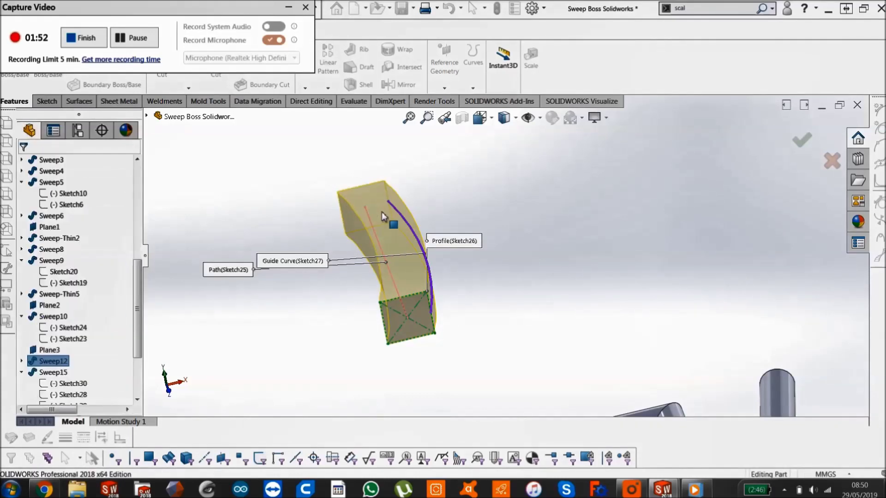
# Examine the circular profile, straight path and wavy guide curve sketches of the bottle-shaped sweep
pyautogui.scroll(2, 510, 236)
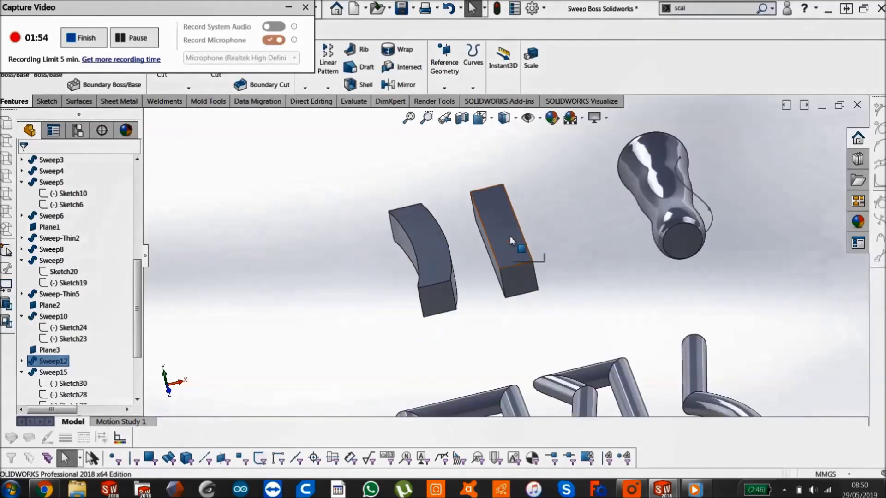
pyautogui.scroll(-2, 510, 237)
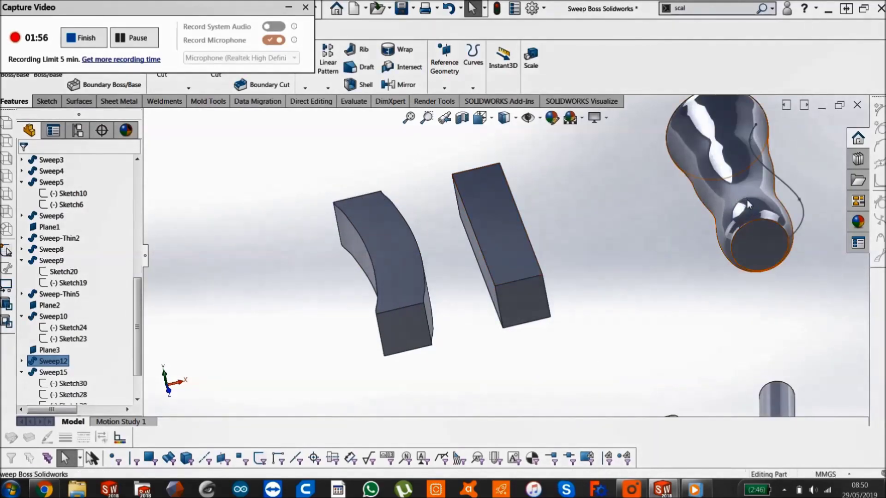
pyautogui.click(738, 194)
pyautogui.scroll(-2, 748, 204)
pyautogui.scroll(2, 748, 205)
pyautogui.keyDown('ctrl'); pyautogui.moveTo(748, 204); pyautogui.dragTo(676, 225, button='middle'); pyautogui.keyUp('ctrl')
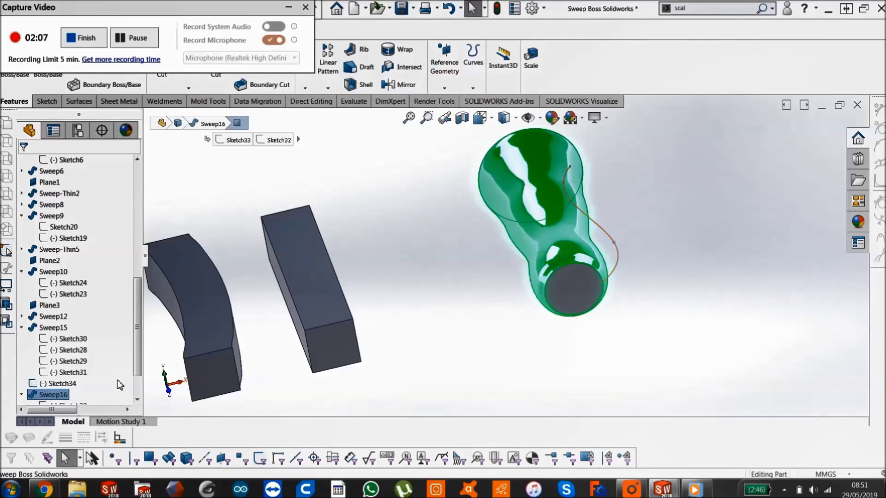
pyautogui.scroll(-2, 60, 369)
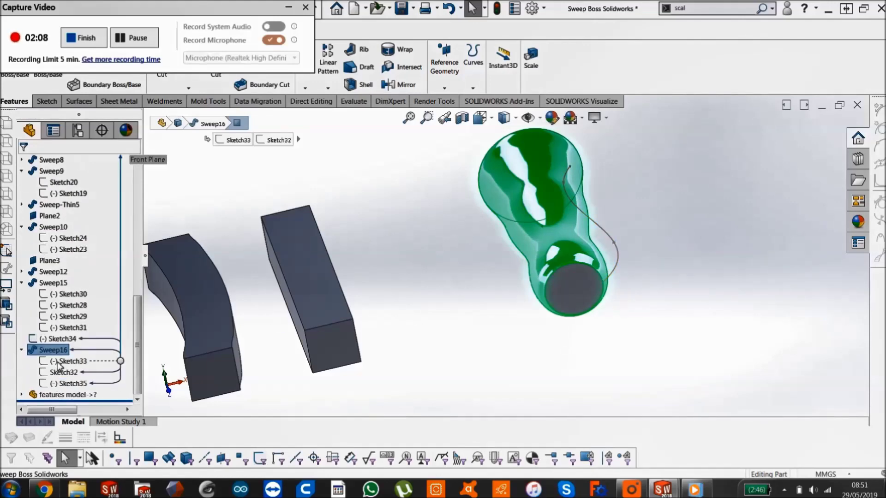
pyautogui.click(58, 362)
pyautogui.click(58, 373)
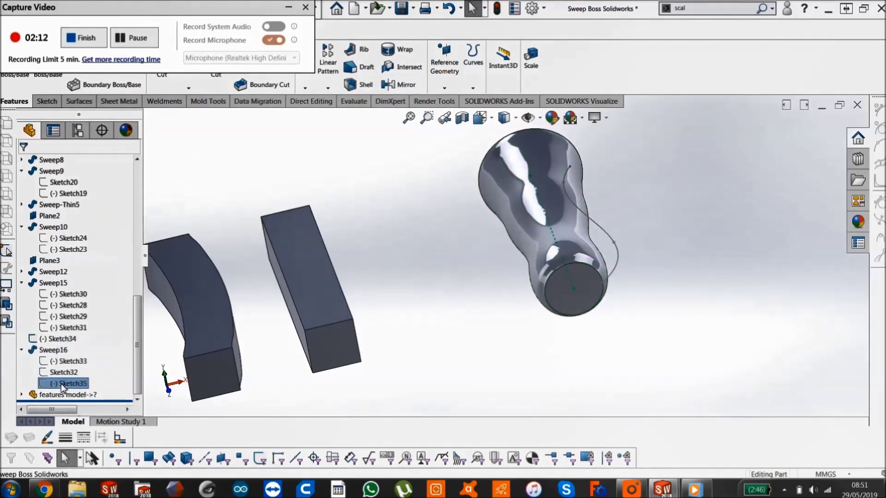
pyautogui.click(70, 383)
pyautogui.scroll(-2, 531, 249)
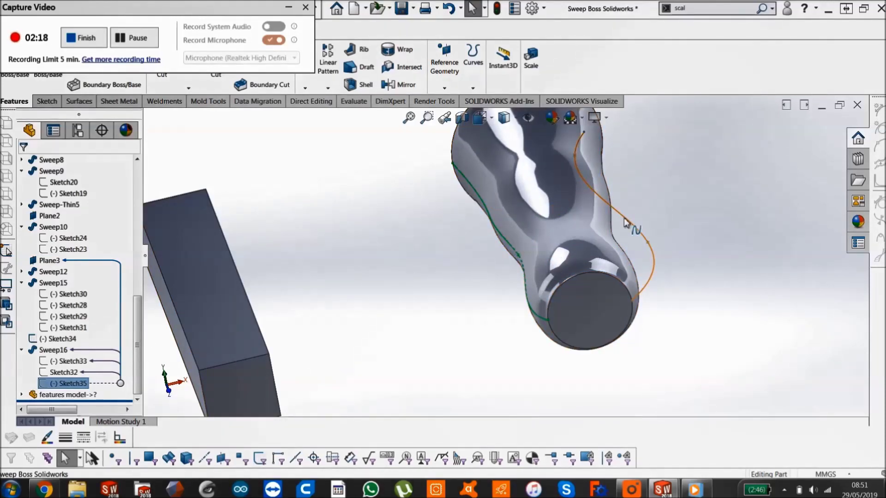
# Open the bottle-shaped sweep for editing and review its profile and path selections
pyautogui.click(53, 350)
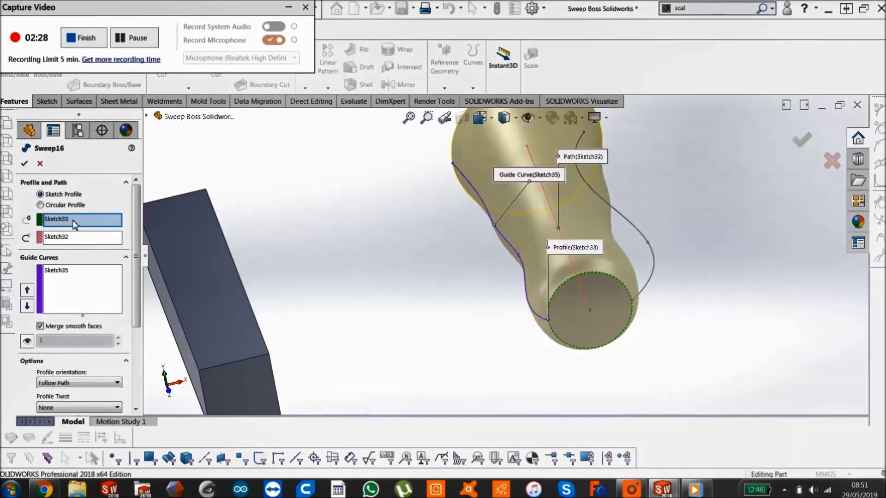
pyautogui.click(78, 220)
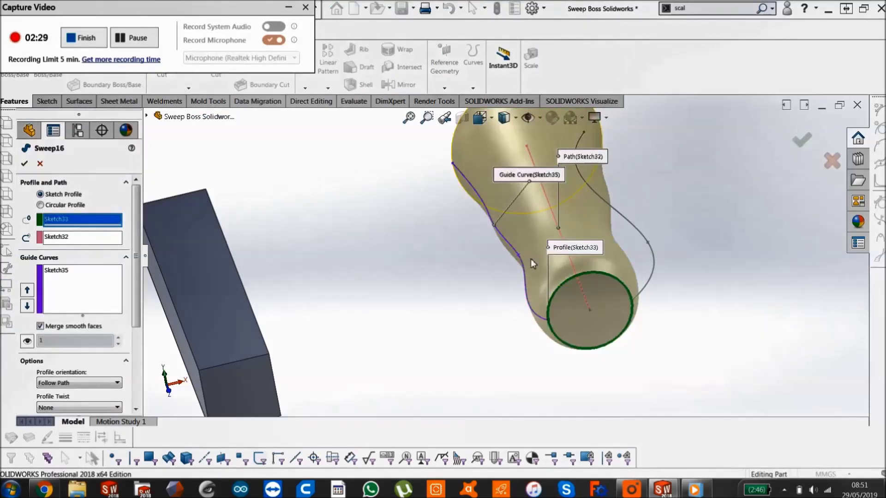
pyautogui.click(79, 238)
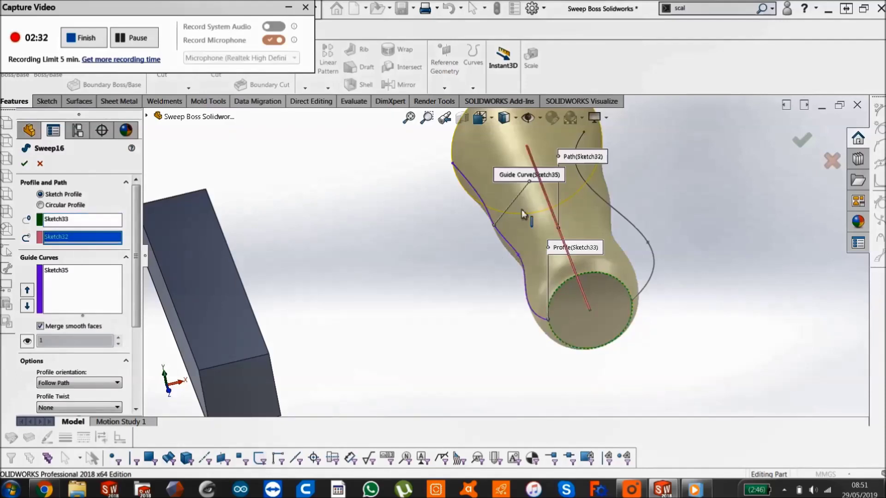
# Remove guide curve Sketch35 from the bottle-shaped sweep to preview a plain cylinder, and select the same guide curve again
pyautogui.click(59, 273)
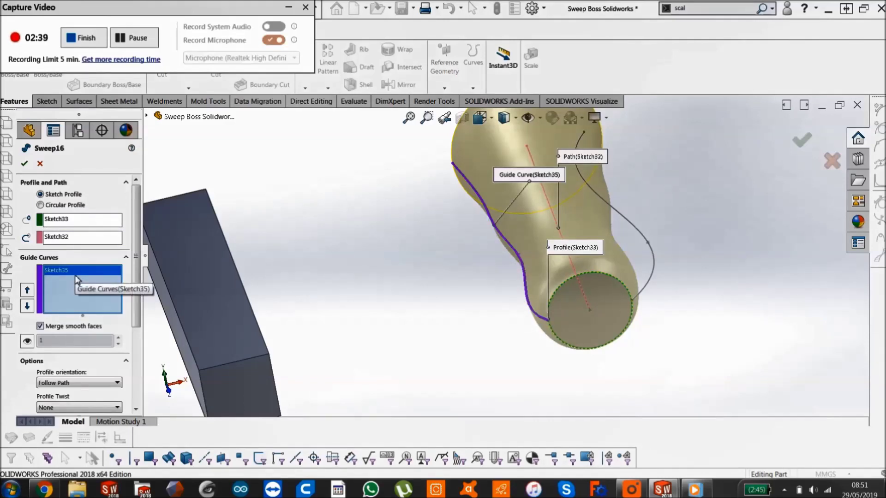
pyautogui.press('Delete')
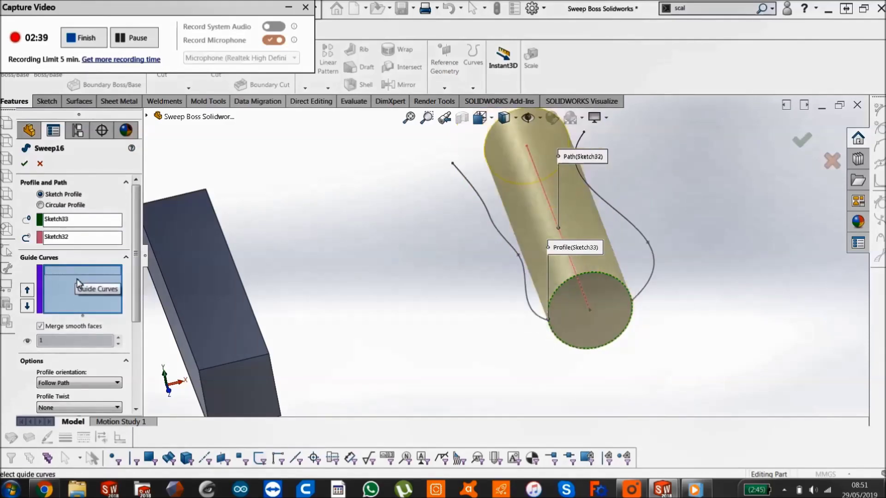
pyautogui.click(526, 288)
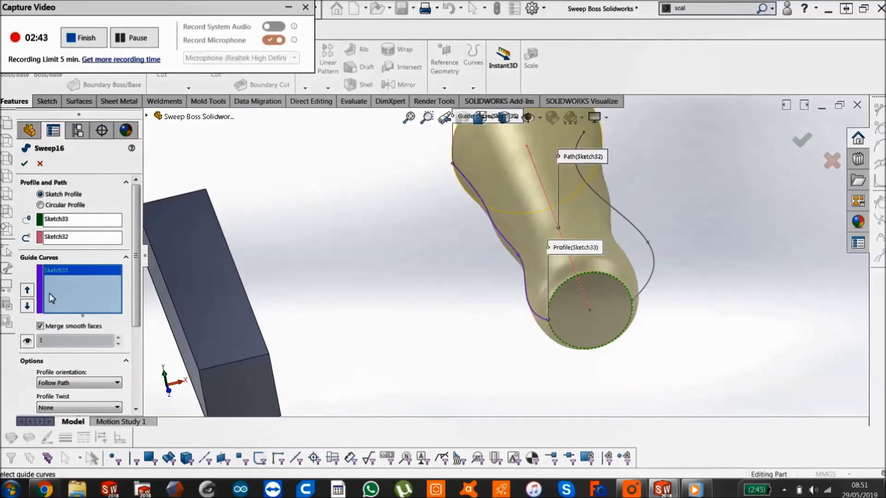
# Replace the bottle-shaped sweep's guide curve with the opposite spline, Sketch34, and try adding Sketch35 as a second guide
pyautogui.press('Delete')
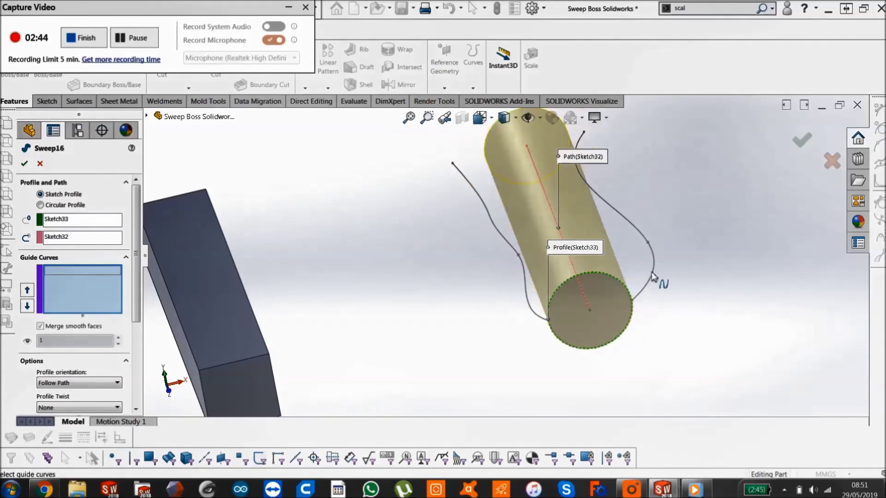
pyautogui.click(652, 273)
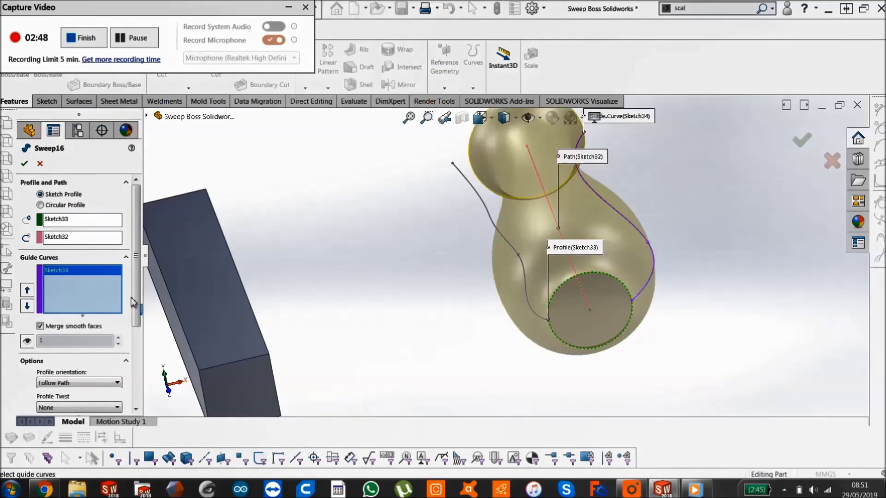
pyautogui.click(505, 239)
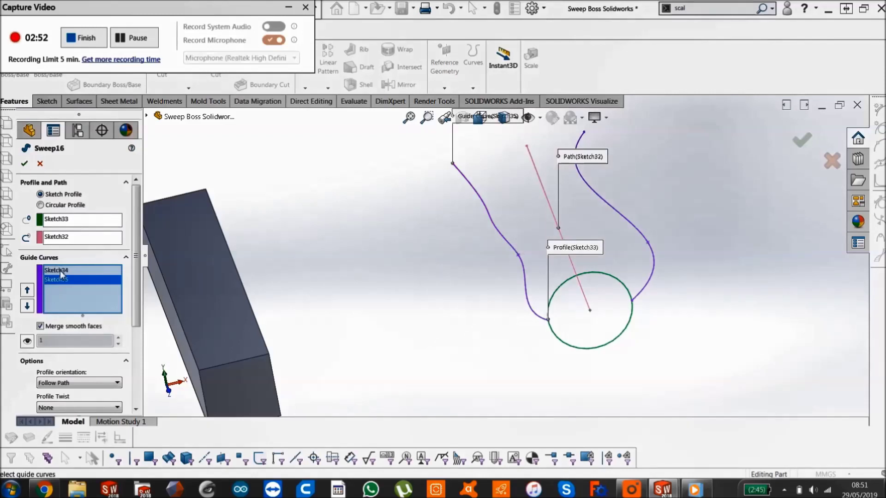
# Remove the second guide curve, Sketch35, from the bottle-shaped sweep and discard the feature edits
pyautogui.press('Delete')
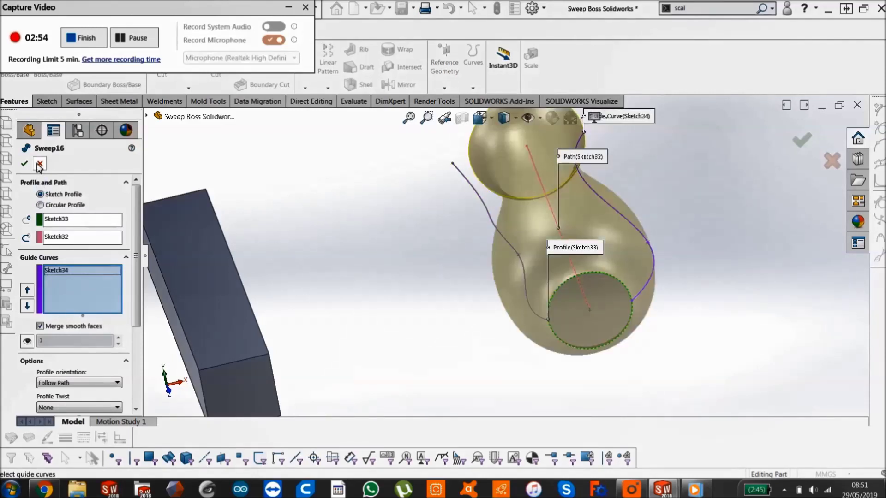
pyautogui.click(39, 165)
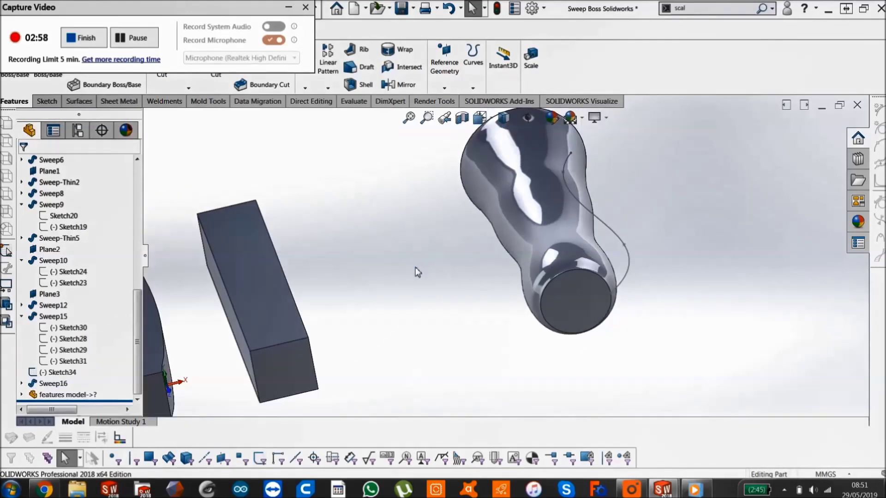
# Examine the bottle-shaped sweep's circular end face and the unused spline beside the body
pyautogui.scroll(2, 400, 302)
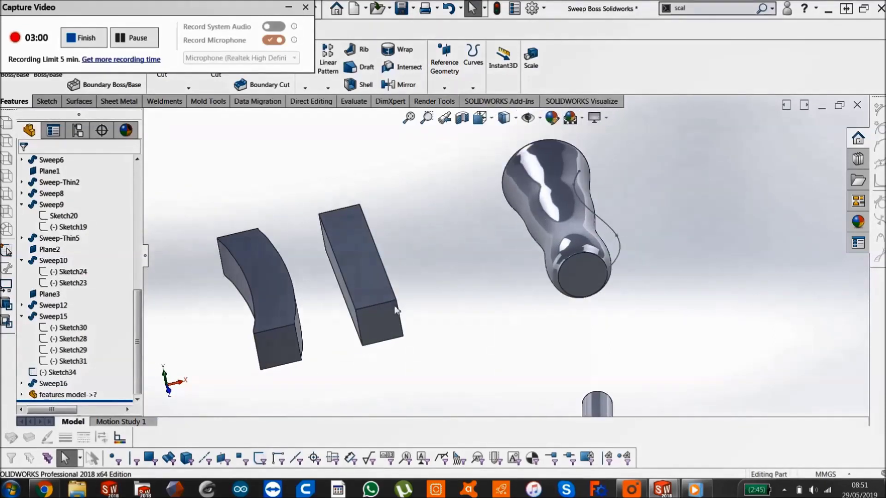
pyautogui.scroll(-2, 579, 257)
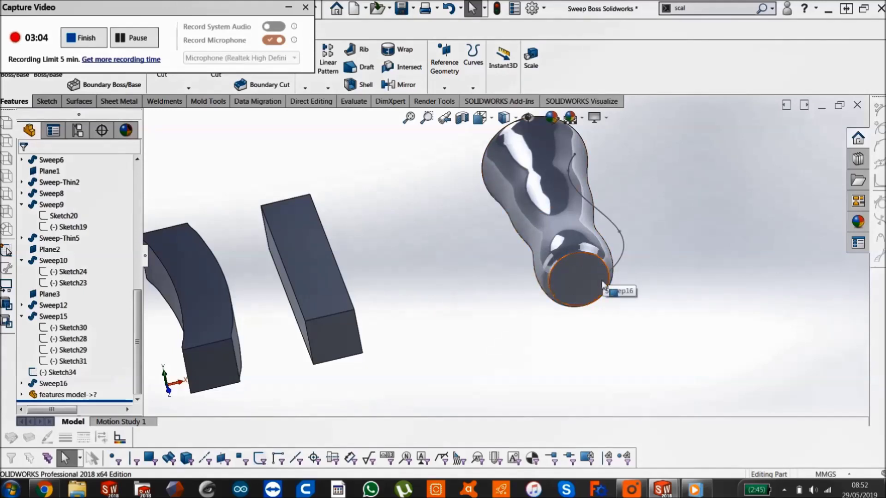
pyautogui.scroll(-2, 578, 259)
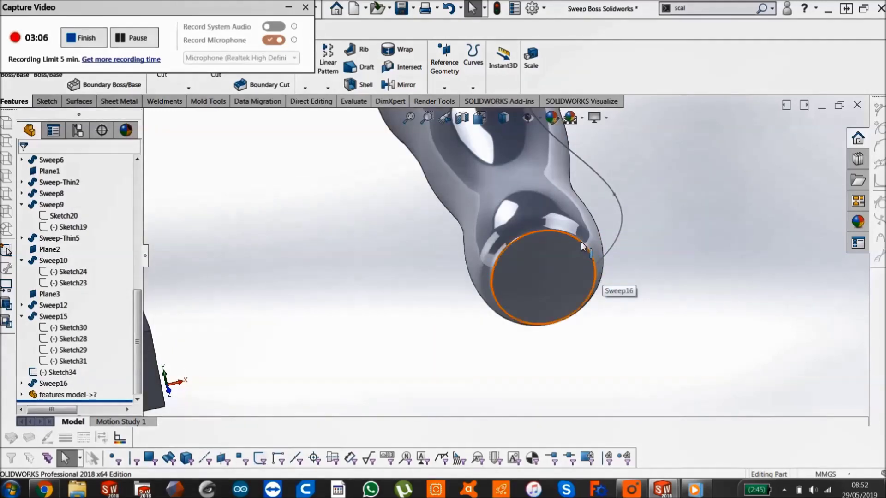
pyautogui.scroll(2, 580, 242)
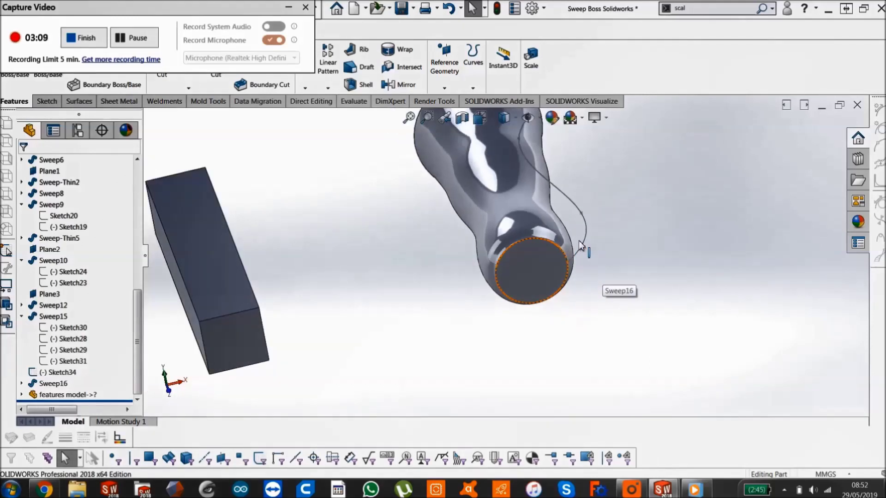
pyautogui.scroll(2, 580, 244)
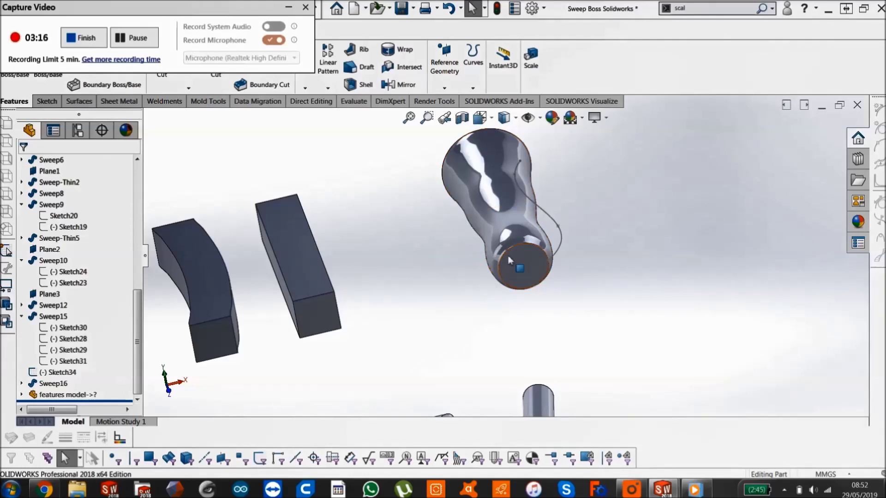
pyautogui.scroll(-2, 509, 258)
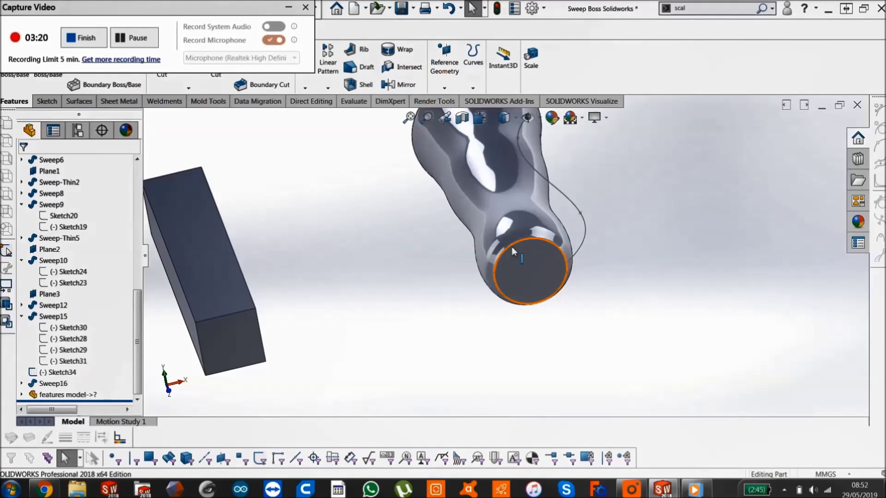
pyautogui.scroll(1, 505, 255)
# Dimension the circle's diameter in the bottle-shaped sweep's profile sketch, Sketch33, accepting the value as drawn, and exit the sketch
pyautogui.click(494, 235)
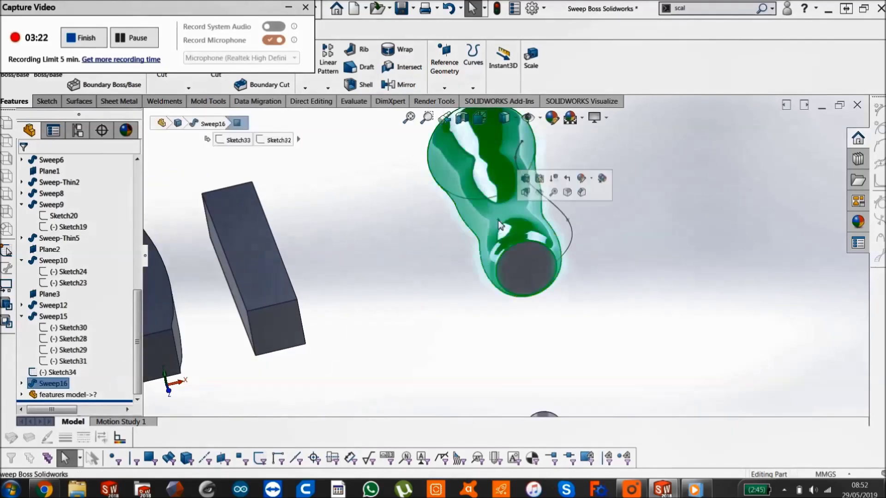
pyautogui.click(46, 384)
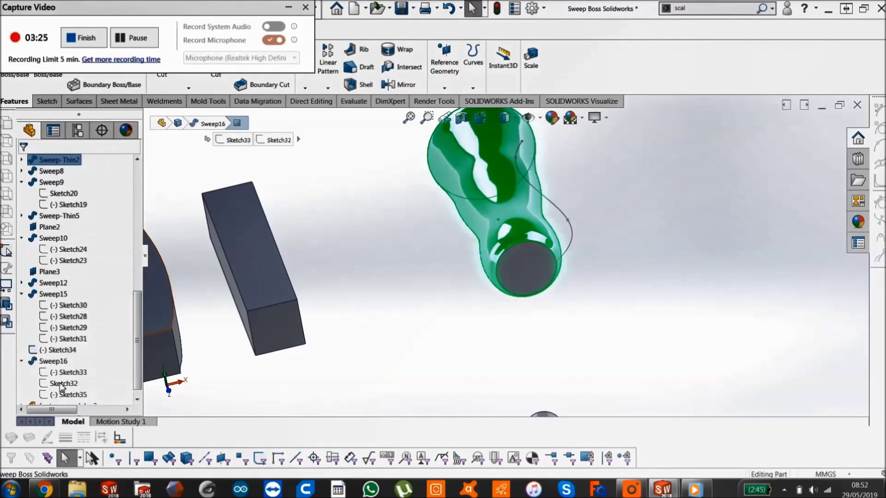
pyautogui.click(61, 374)
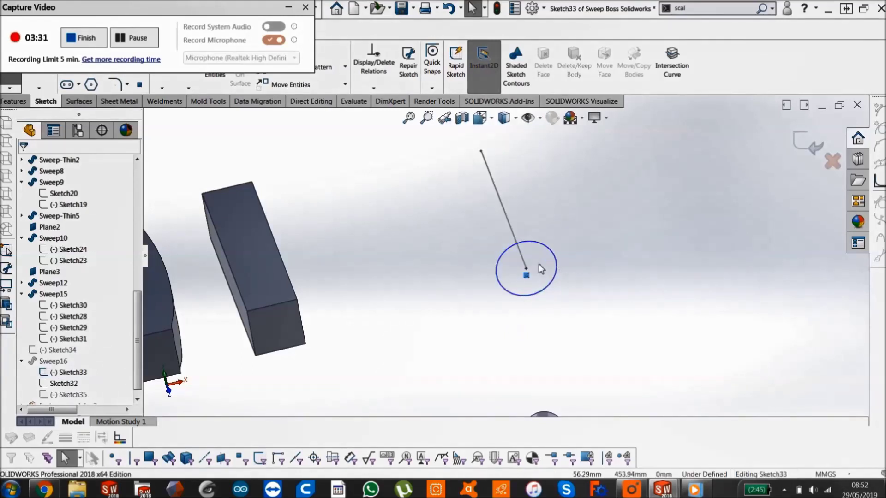
pyautogui.scroll(-2, 515, 276)
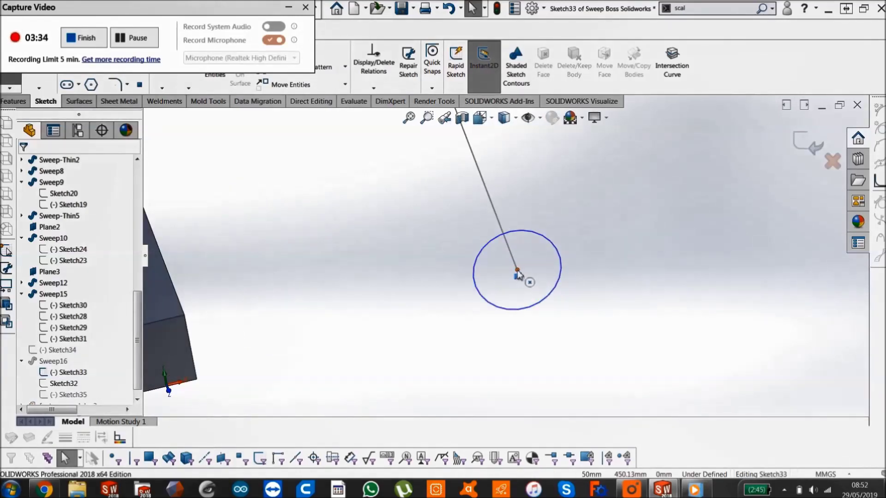
pyautogui.press('d')
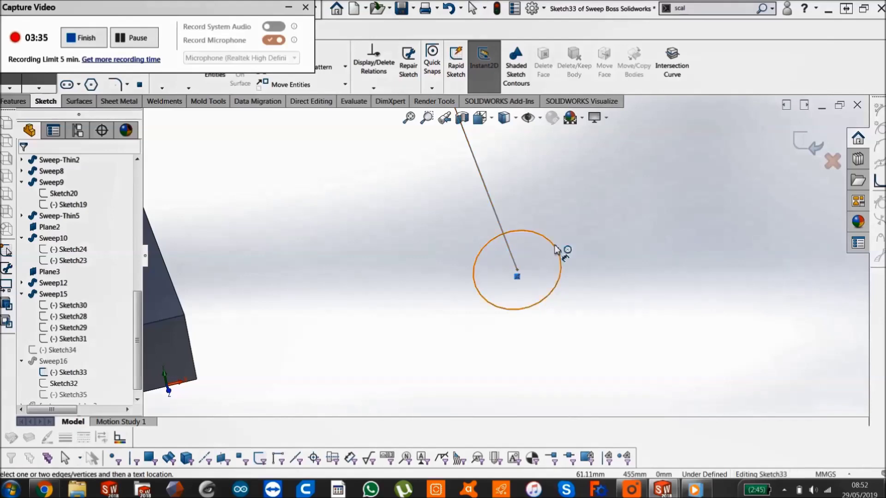
pyautogui.click(582, 242)
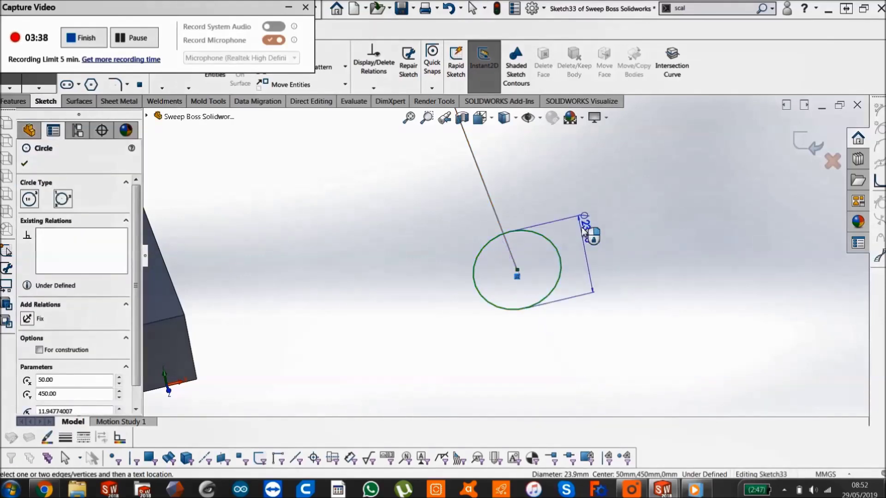
pyautogui.click(582, 230)
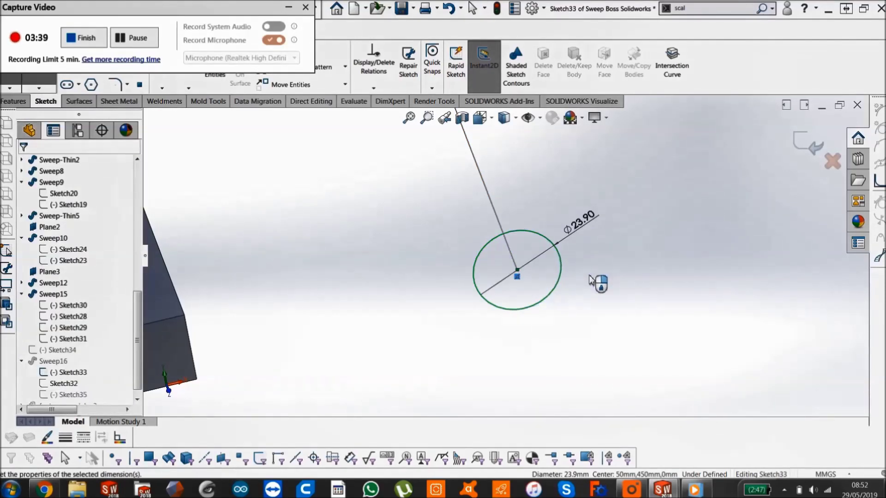
pyautogui.click(590, 279)
pyautogui.press('Return')
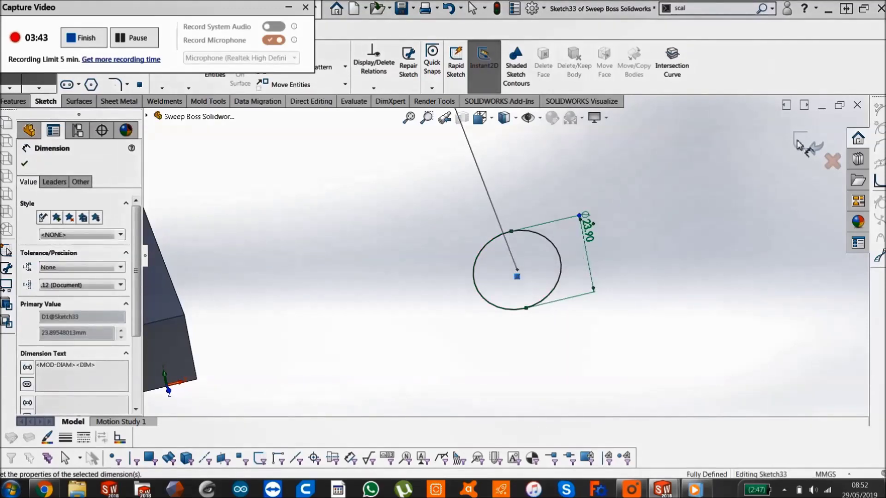
pyautogui.click(806, 147)
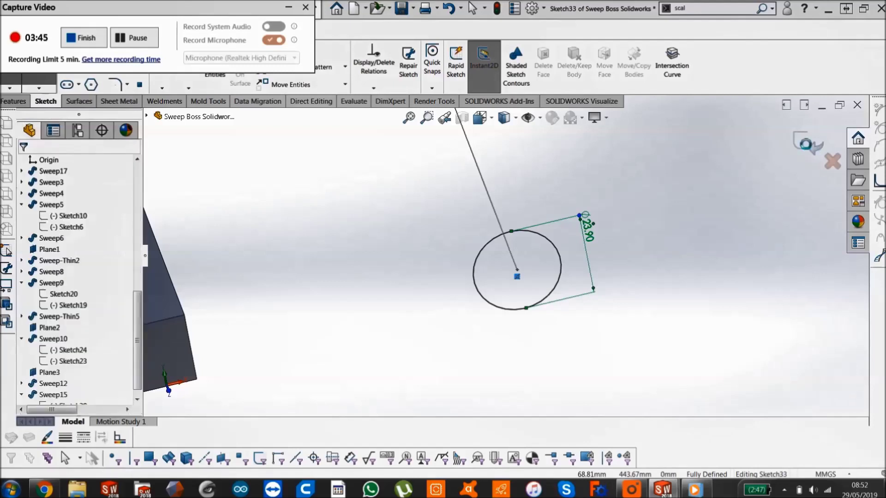
pyautogui.click(803, 148)
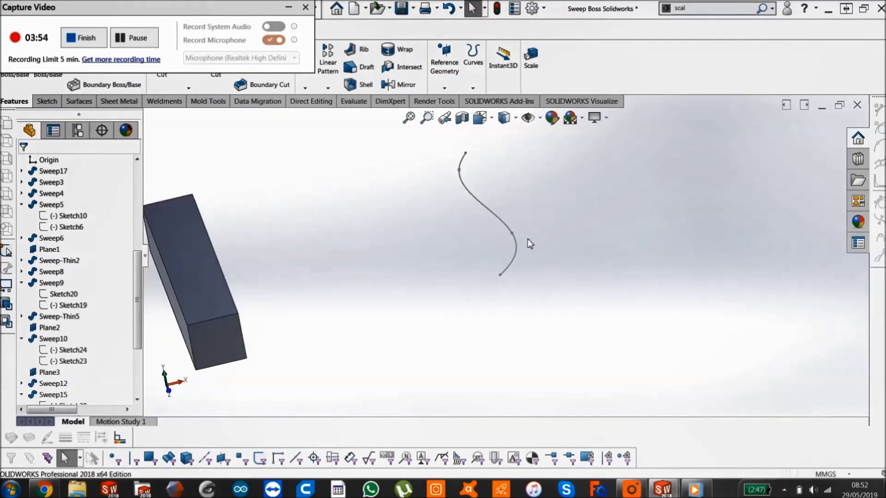
# Locate and select the bottle-shaped sweep, Sweep16, among the part's features
pyautogui.scroll(3, 529, 244)
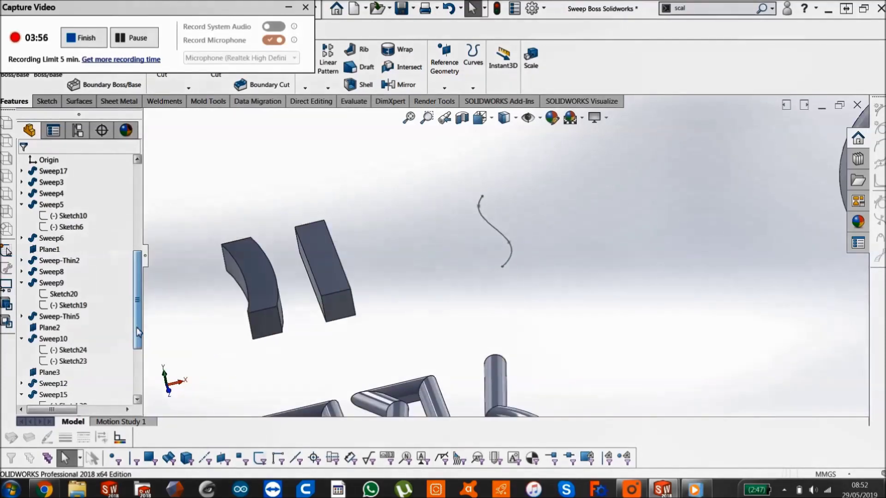
pyautogui.moveTo(138, 332); pyautogui.dragTo(138, 377)
pyautogui.click(51, 350)
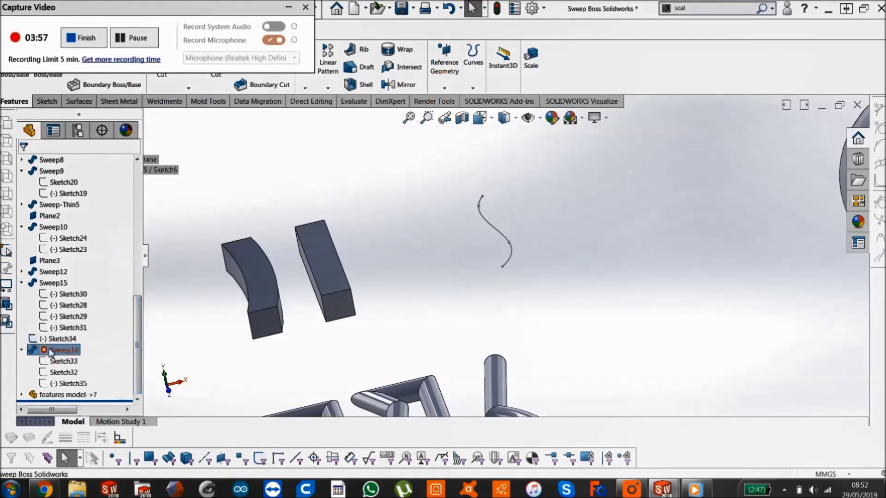